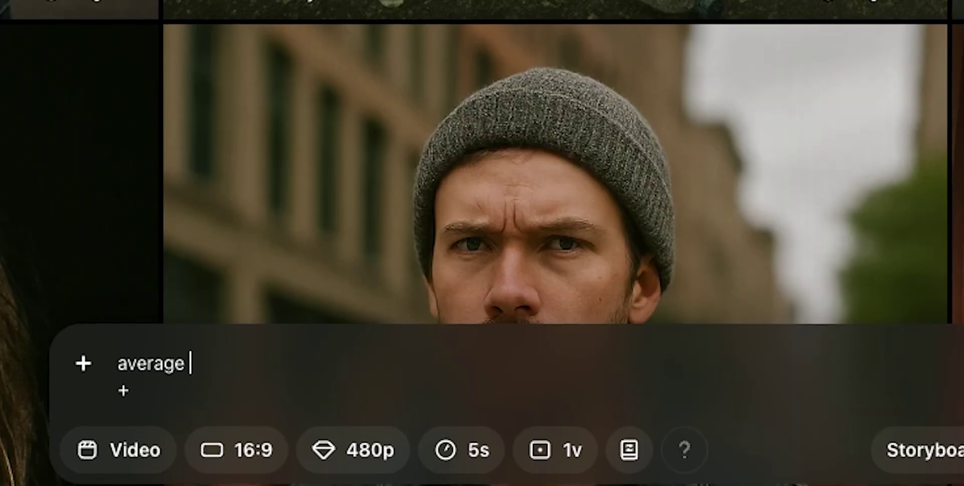
- Enter a video prompt beginning "average picture of florida rappers hanging o" at 16:9, 480p and 5s
type("picture of florida rappers hanging o")
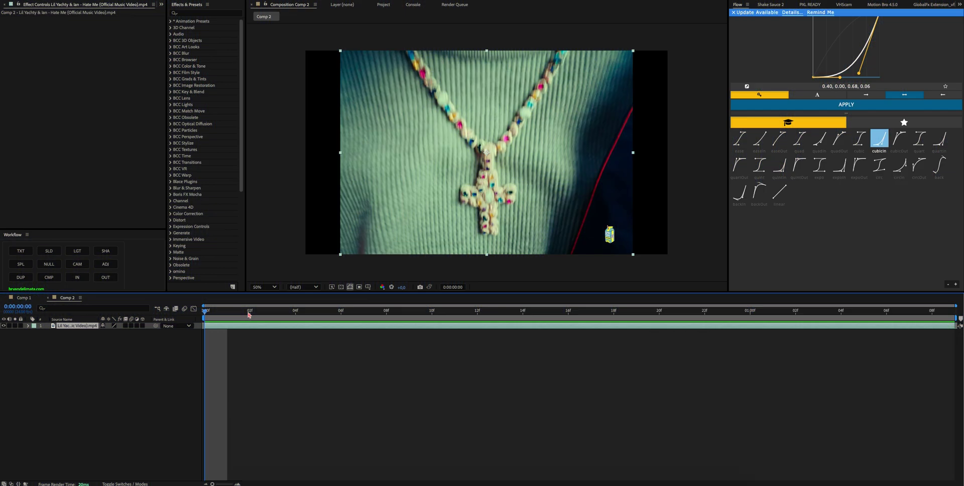
- Preview the music video clip and freeze its layer on the frame at 0:00:00:03
key("space")
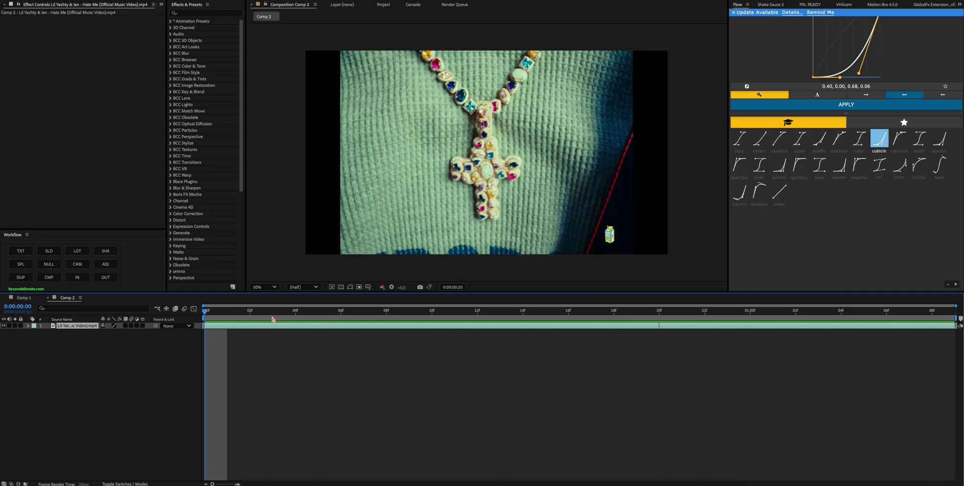
left_click(271, 318)
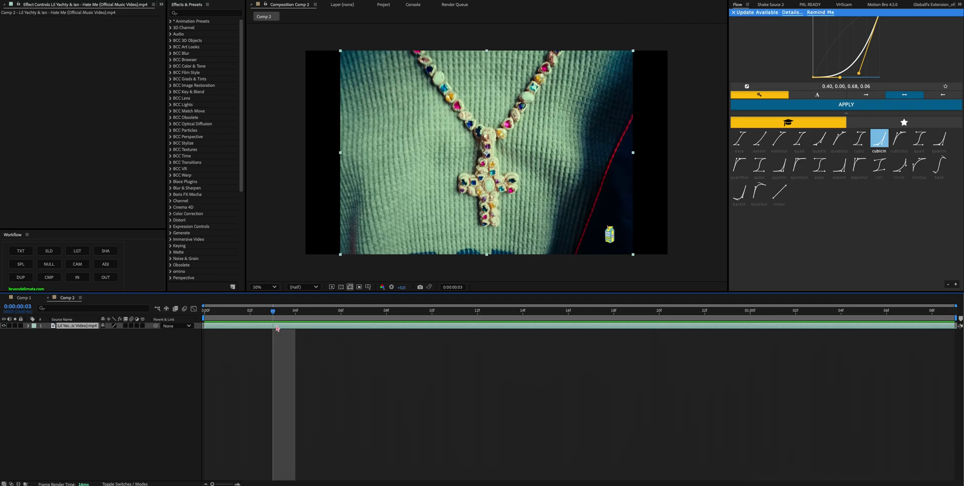
right_click(276, 330)
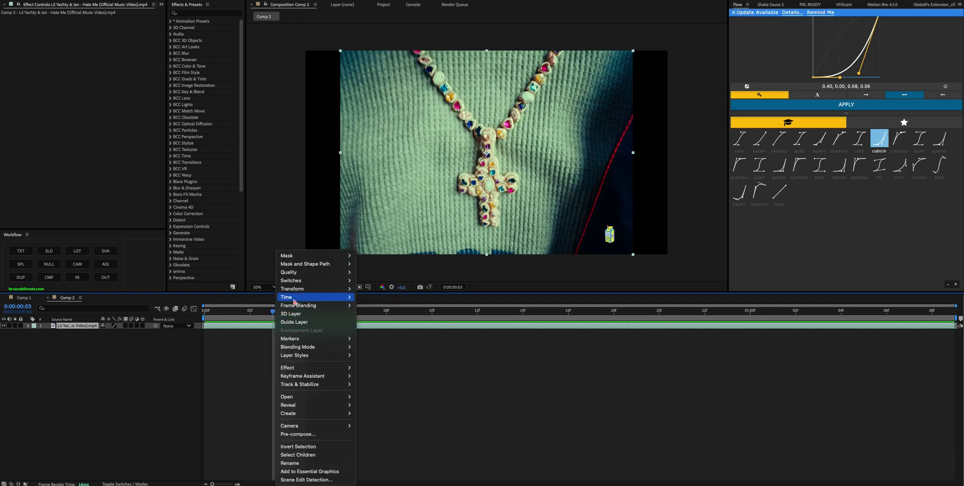
mouse_move(342, 296)
left_click(372, 323)
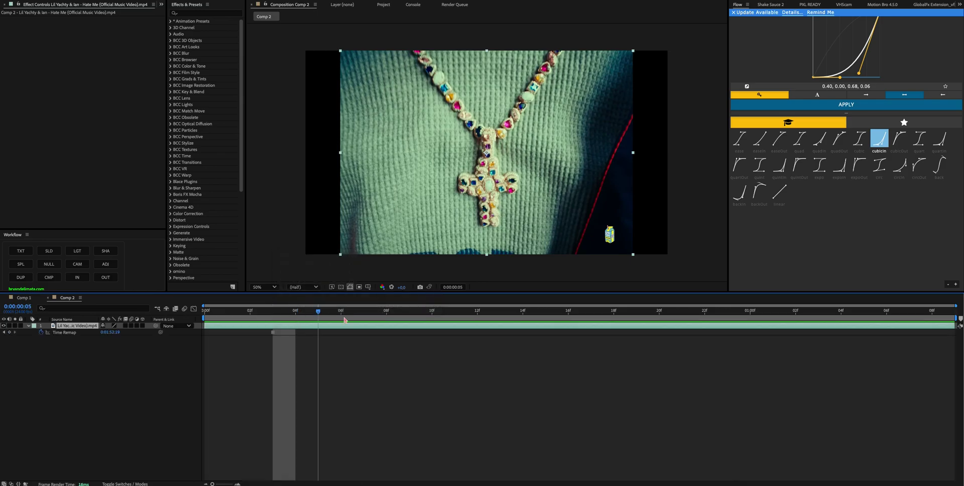
key("Home")
key("Page_Down")
key("Page_Down")
key("Page_Down")
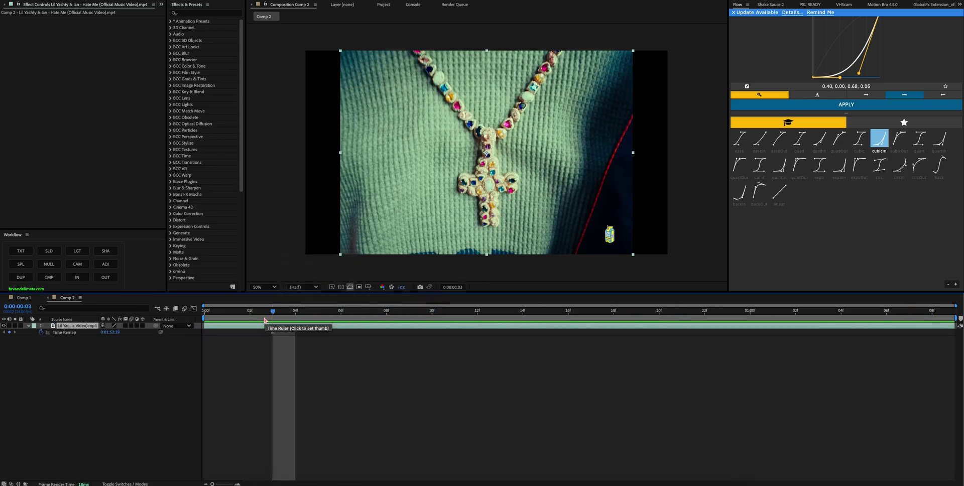
- Duplicate the frozen video layer and name the copy "cross"
key("ctrl+d")
key("Return")
type("cross")
key("Return")
key("grave")
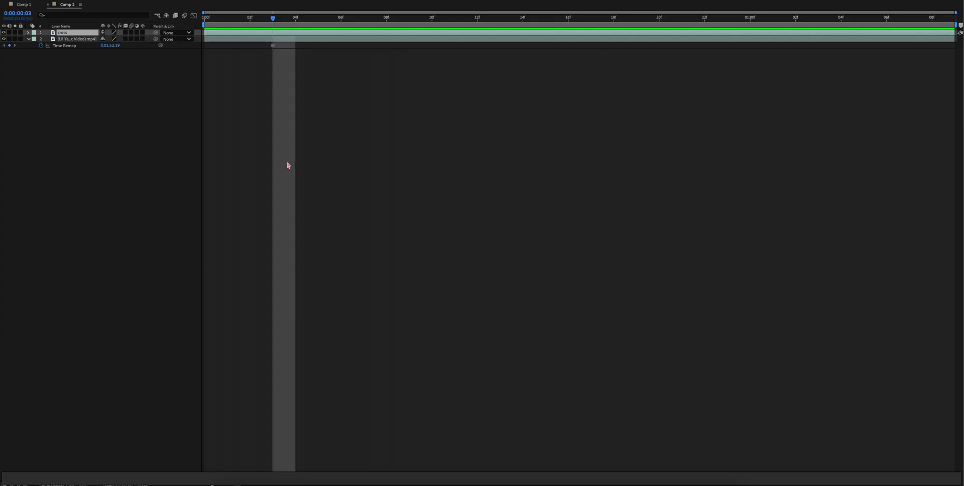
key("grave")
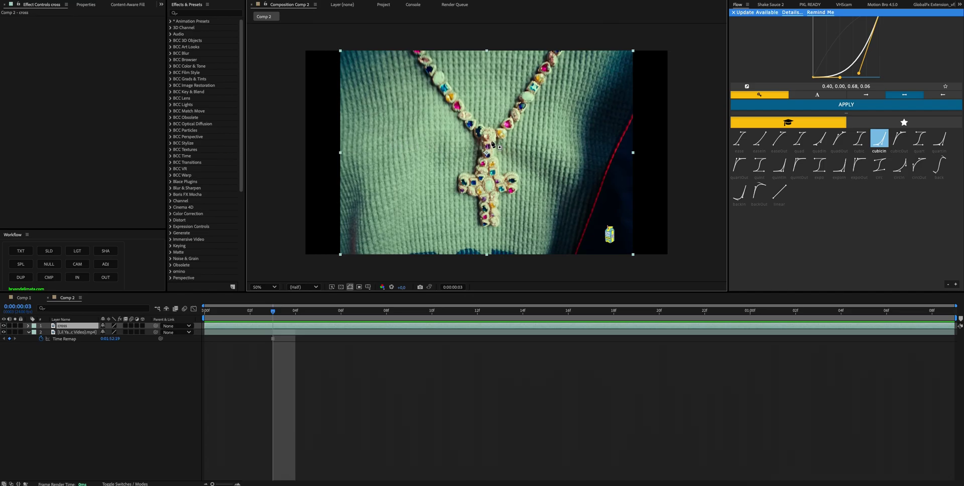
- Draw a closed Pen mask around the outline of the cross pendant on the cross layer
scroll(492, 144, "up", 2)
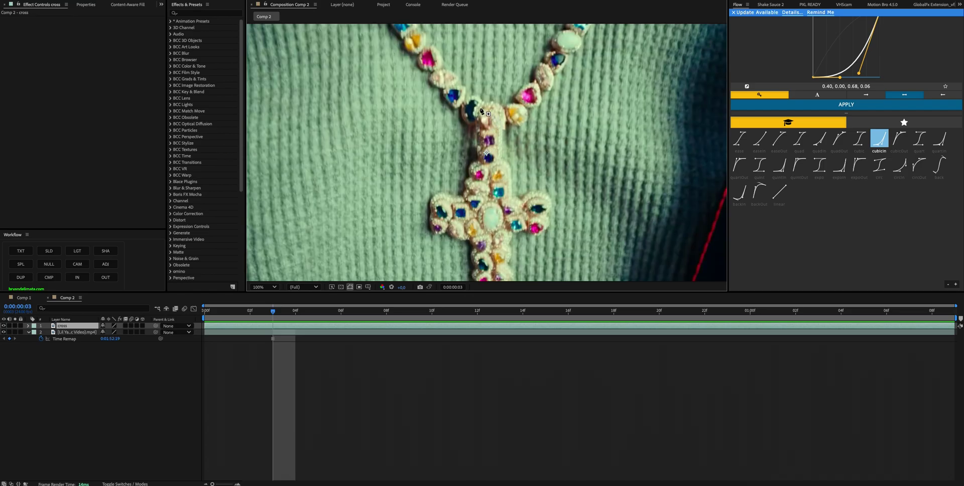
left_click(476, 105)
left_click(398, 167)
left_click_drag(399, 168, 358, 174)
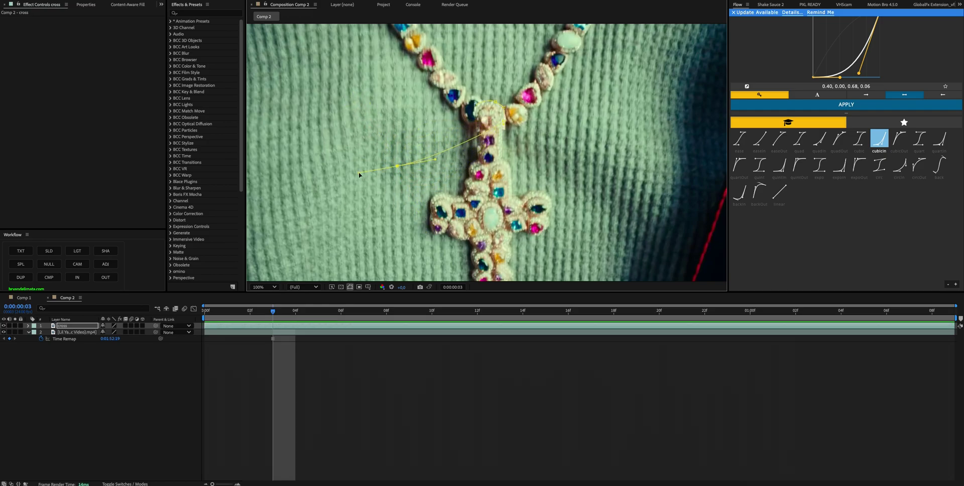
left_click(500, 135)
key("comma")
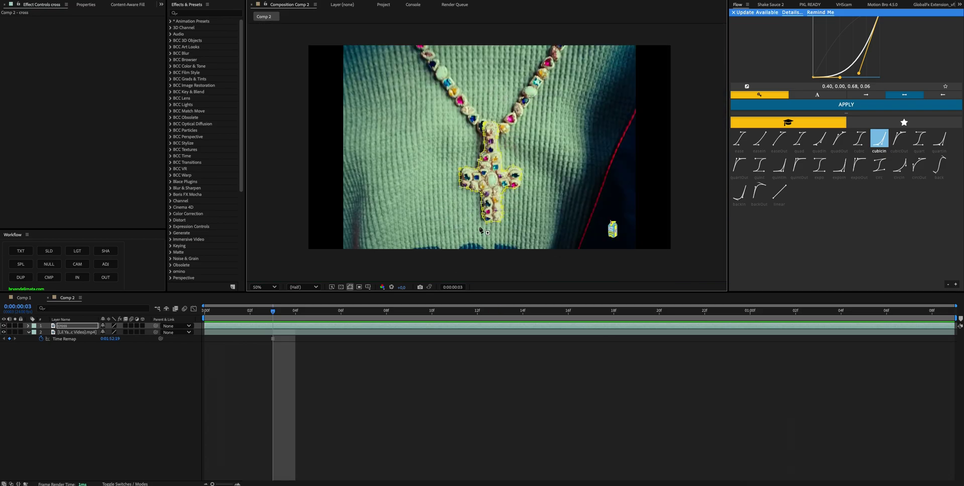
key("period")
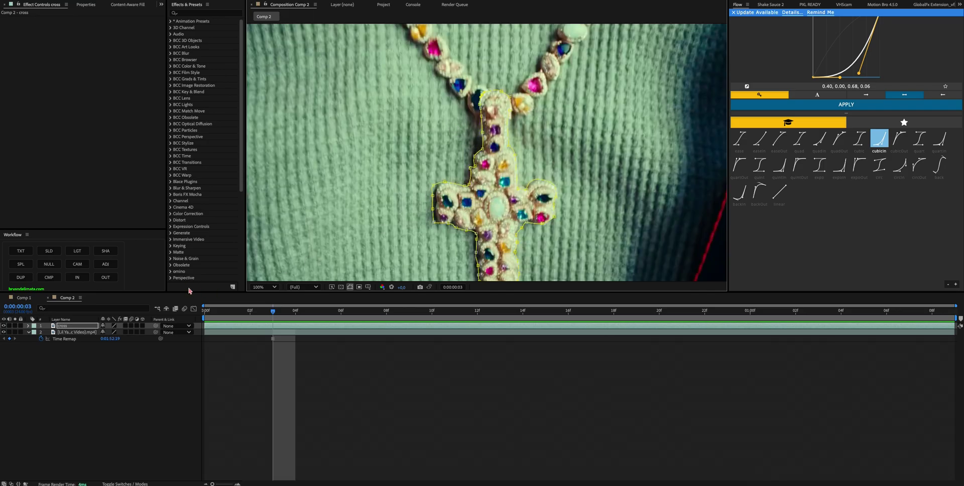
- Hide the original video layer and check the masked cross on its own
left_click(4, 332)
key("comma")
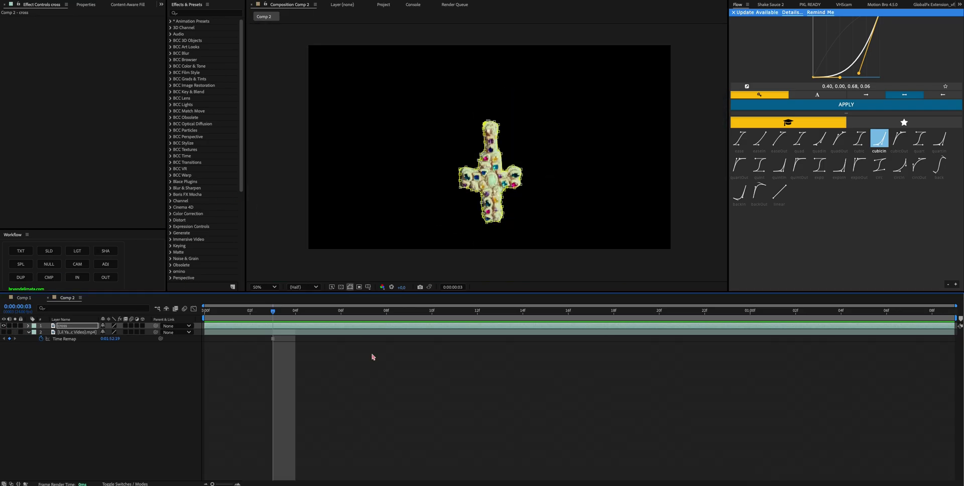
left_click(372, 358)
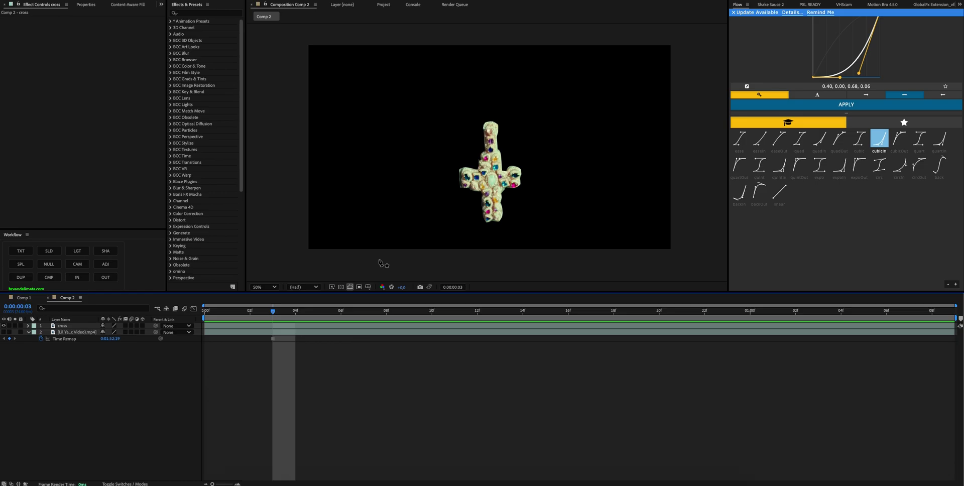
- Apply the Refine Soft Matte effect to the cross layer
left_click(299, 327)
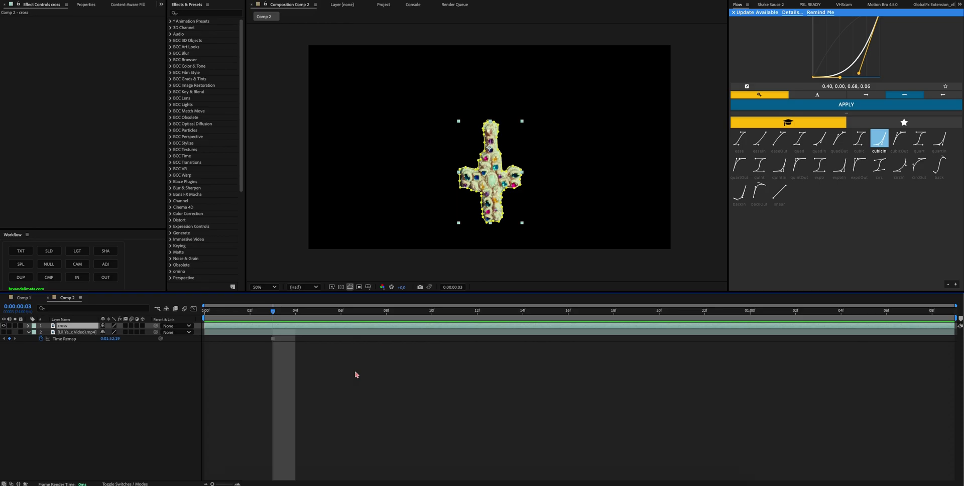
key("ctrl+space")
type("refine")
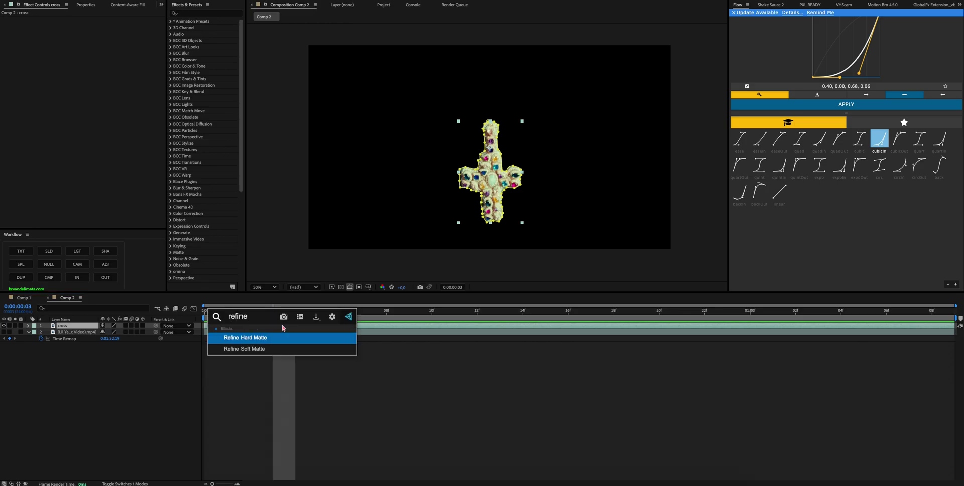
left_click(279, 348)
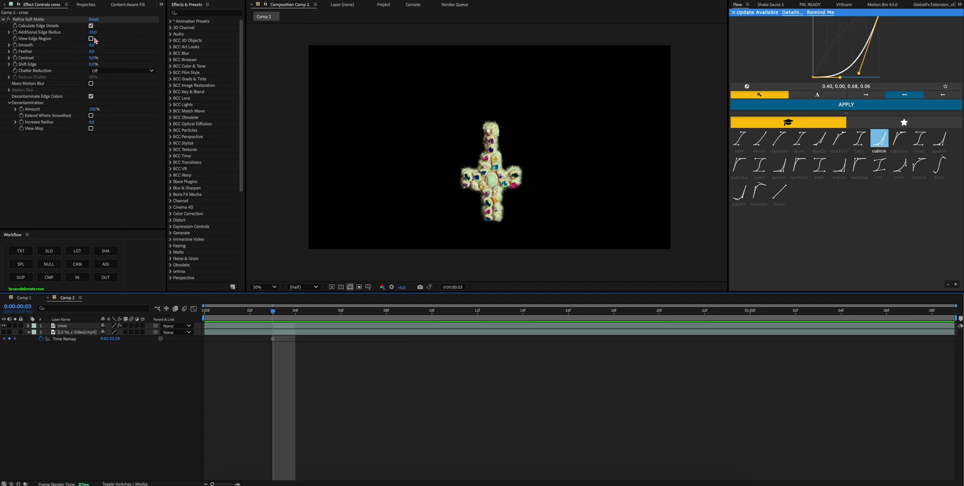
- Set the cross layer's Refine Soft Matte to Smooth 2.0 and Shift Edge -31%
left_click_drag(92, 45, 111, 58)
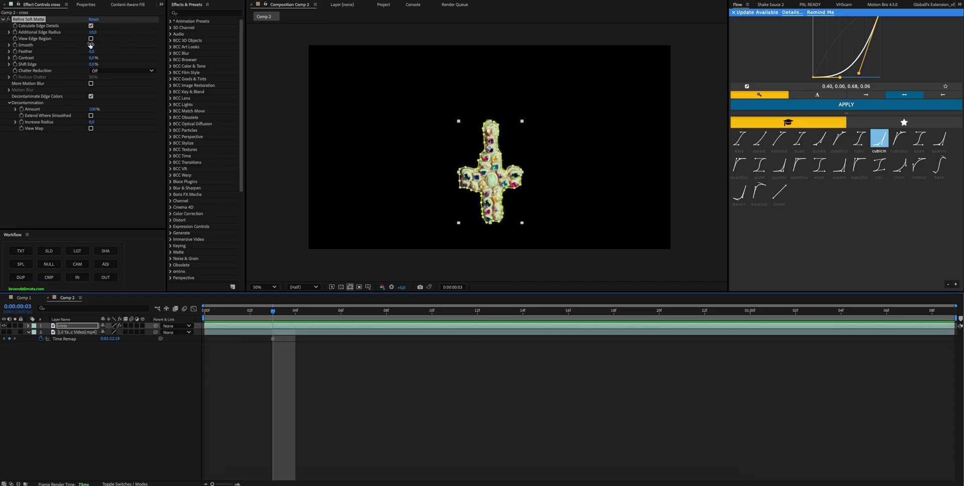
left_click_drag(93, 64, 85, 64)
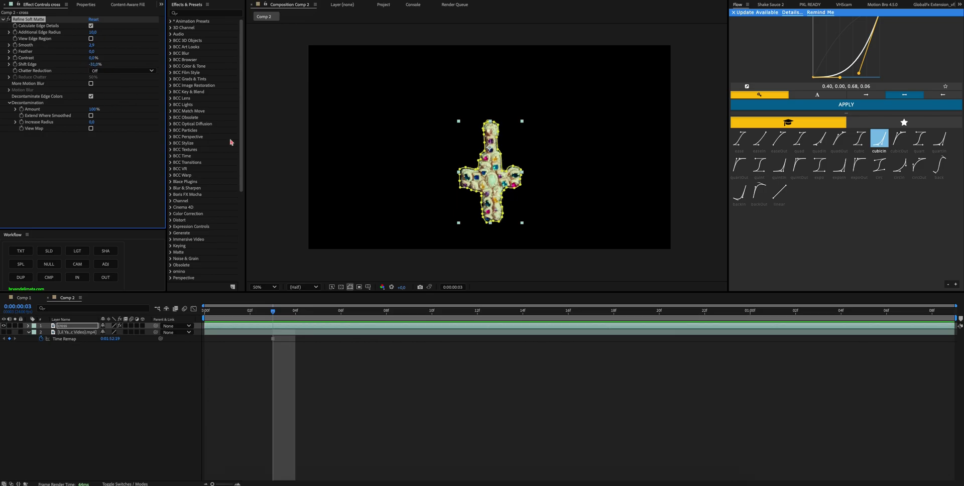
left_click(526, 328)
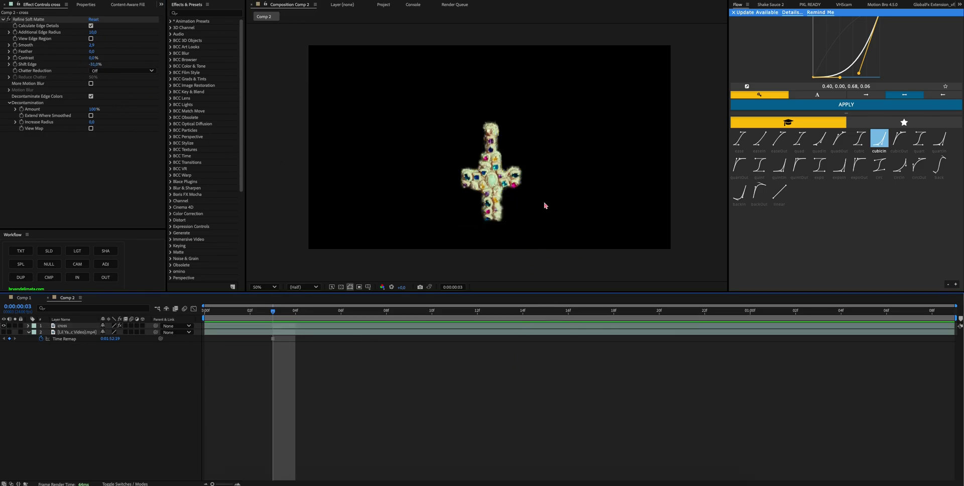
left_click(505, 208)
left_click(439, 133)
left_click(480, 162)
left_click(413, 218)
- Make the original video layer visible again and select it
left_click(223, 327)
left_click(224, 334)
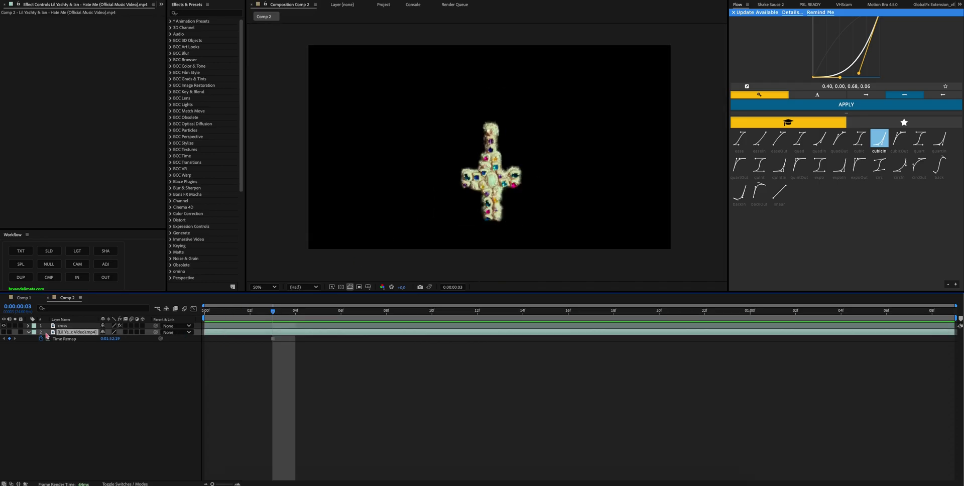
left_click(4, 332)
left_click(212, 332)
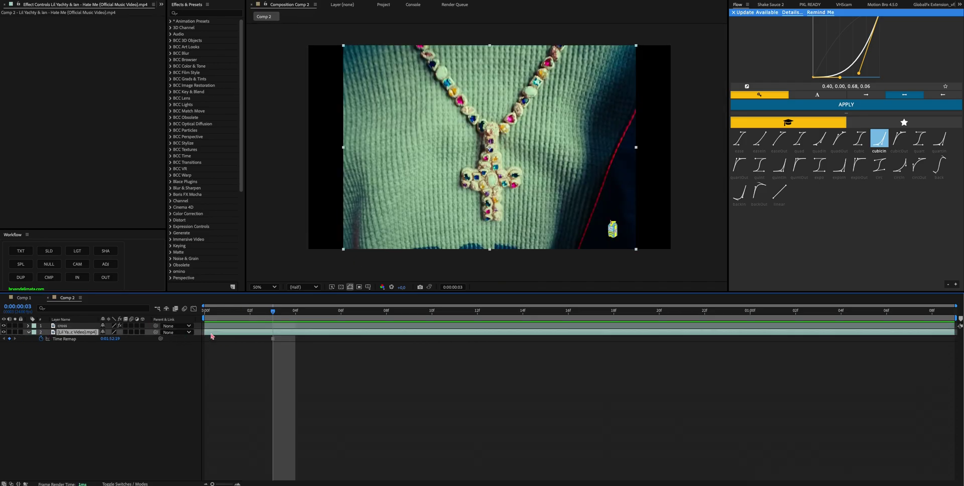
- Duplicate the original video layer, move the copy above the cross layer and name it "LEFT"
key("ctrl+d")
left_click_drag(63, 334, 83, 325)
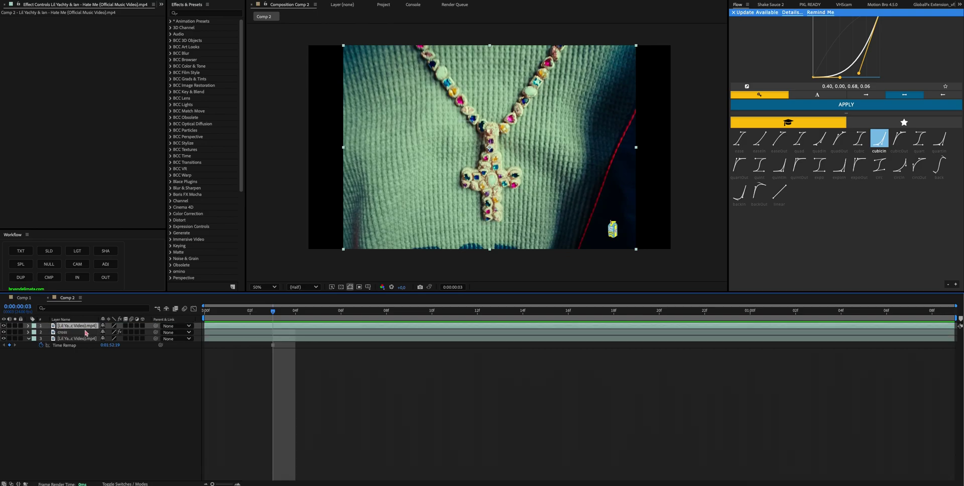
type("LEFT")
key("Return")
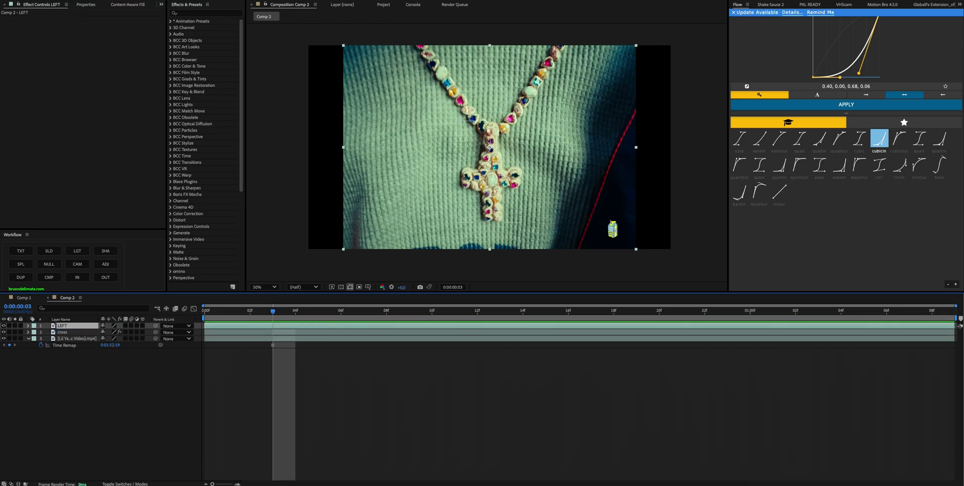
- Duplicate the LEFT layer and name the copy "RIGHT"
key("ctrl+d")
key("Return")
type("RIGHT")
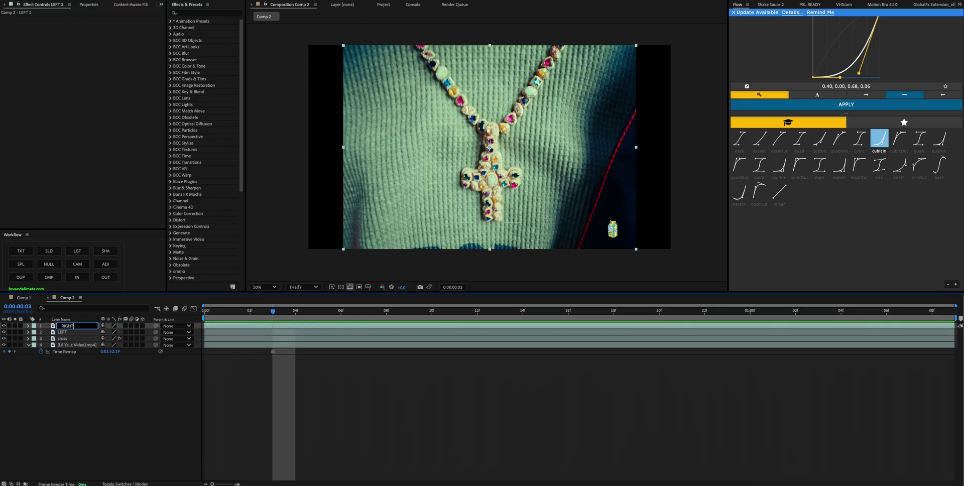
key("Return")
- Isolate the left strand of the necklace on the LEFT layer with the Roto Brush and return to the composition view
scroll(431, 64, "up", 4)
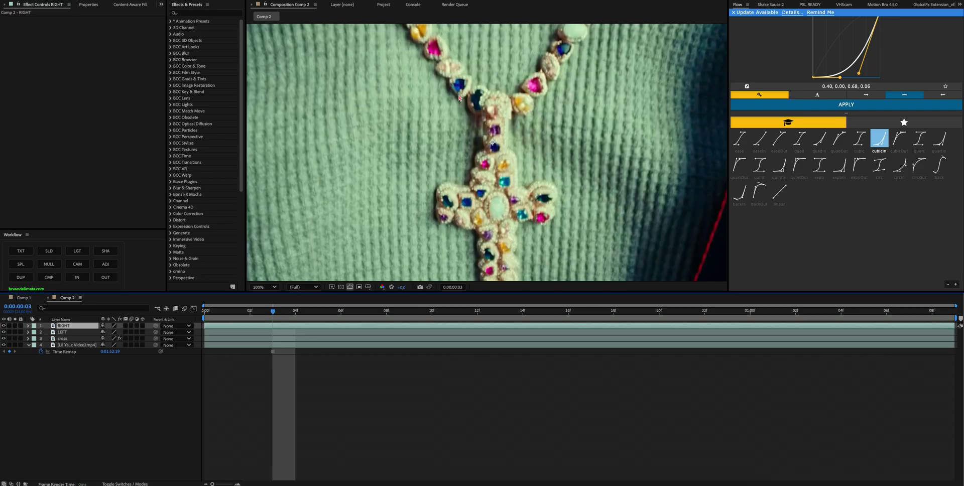
scroll(454, 89, "down", 2)
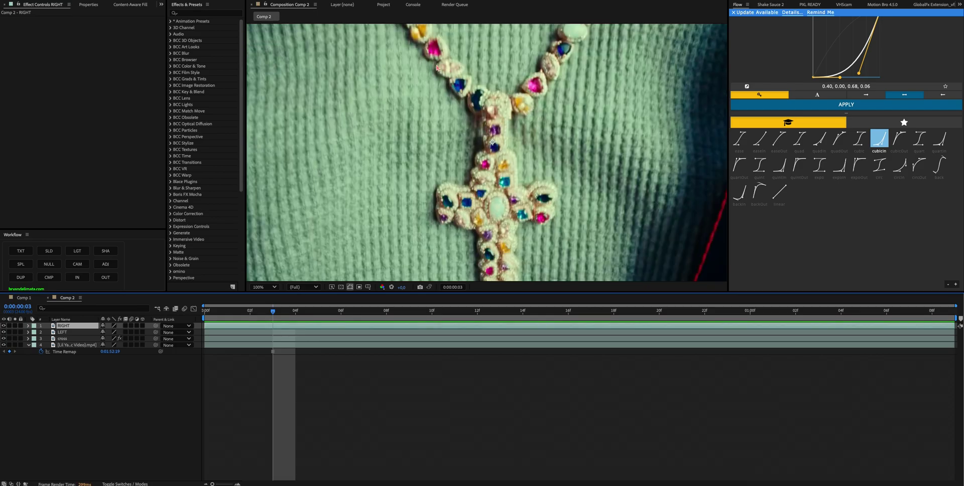
scroll(436, 69, "down", 2)
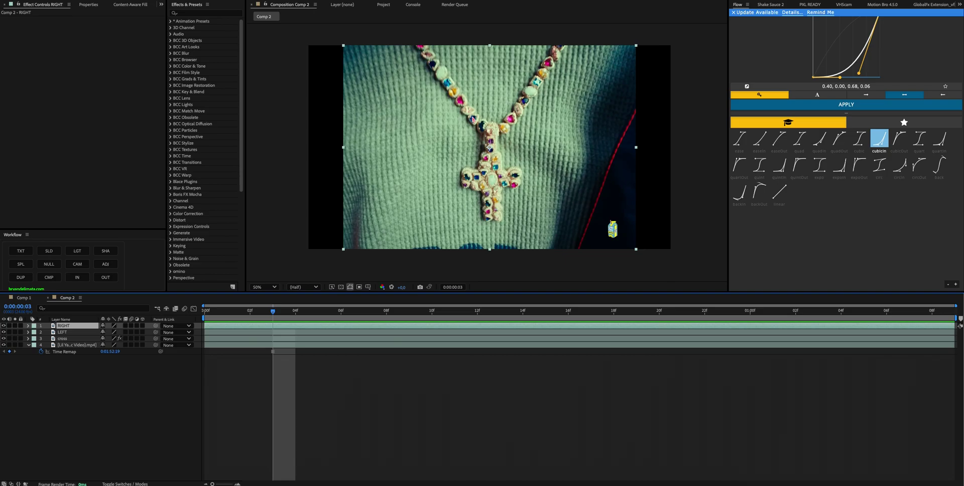
double_click(434, 138)
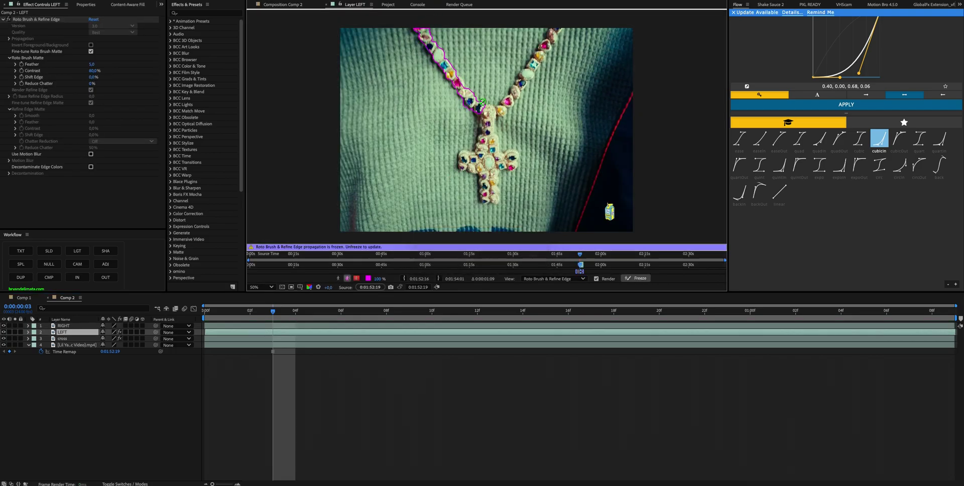
left_click(290, 6)
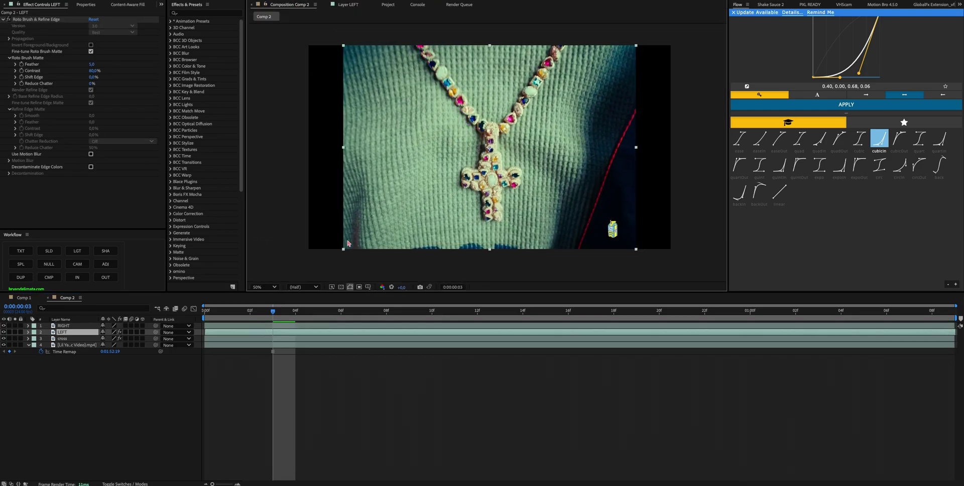
- Isolate the right necklace strand on the RIGHT layer with the Roto Brush and hide the original video layer
left_click(325, 326)
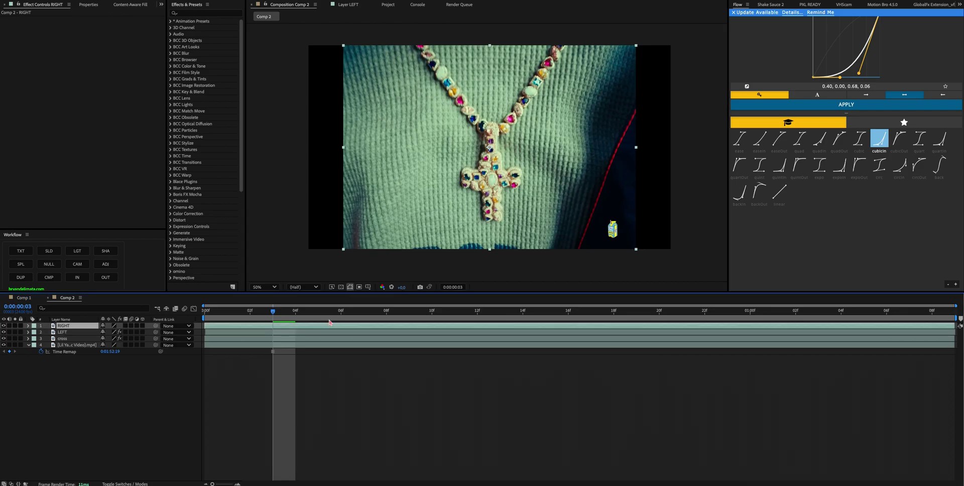
double_click(329, 325)
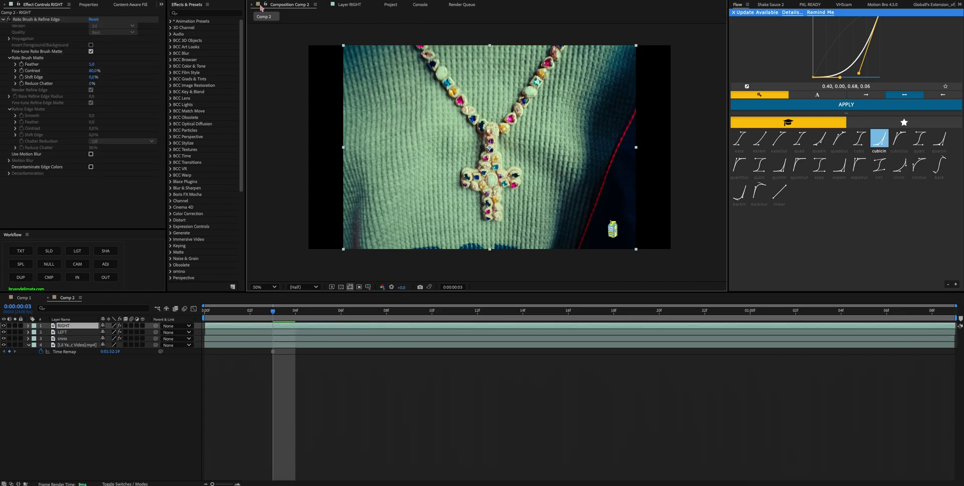
left_click(4, 345)
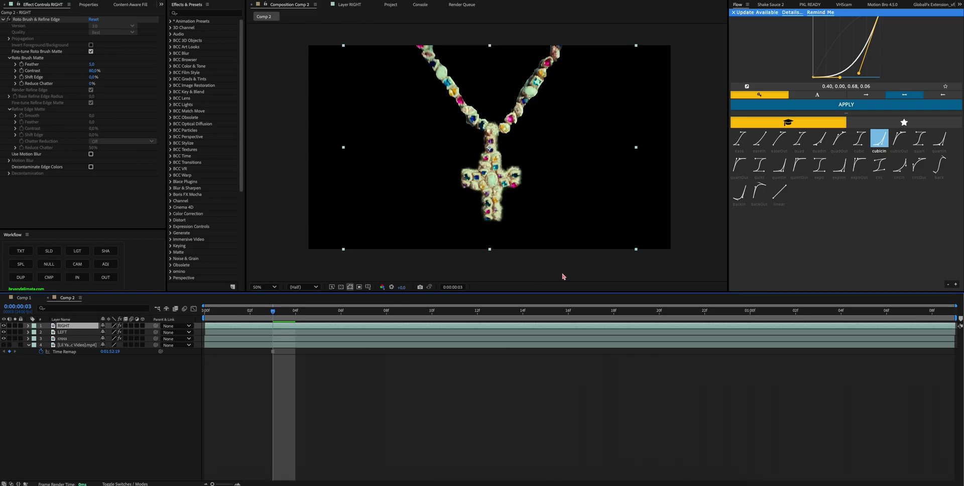
- Apply the Refine Soft Matte effect to the LEFT layer
left_click(244, 332)
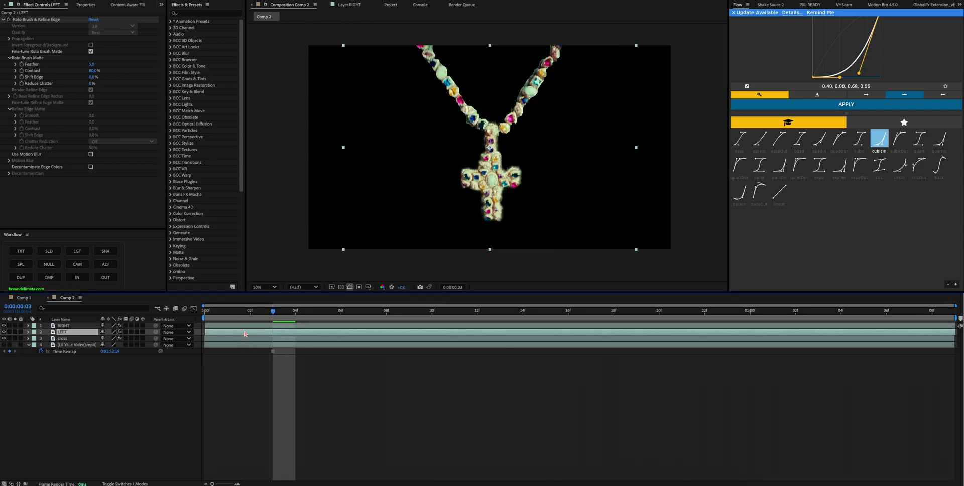
key("ctrl+space")
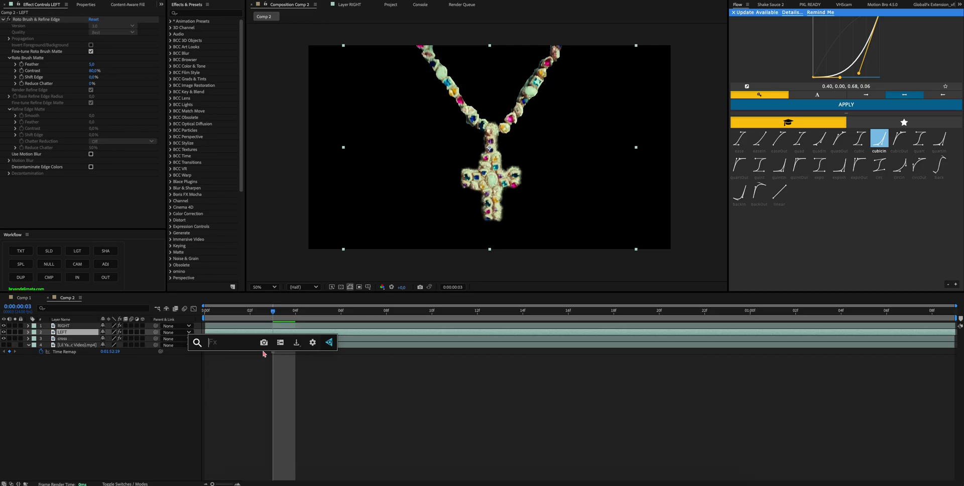
type("refine")
key("Down")
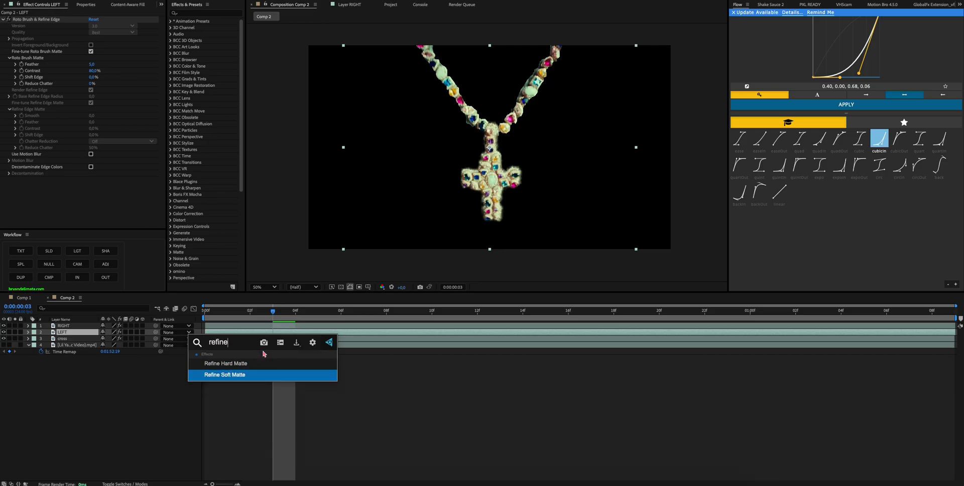
key("Return")
- Apply the Refine Soft Matte effect to the RIGHT layer
left_click(239, 326)
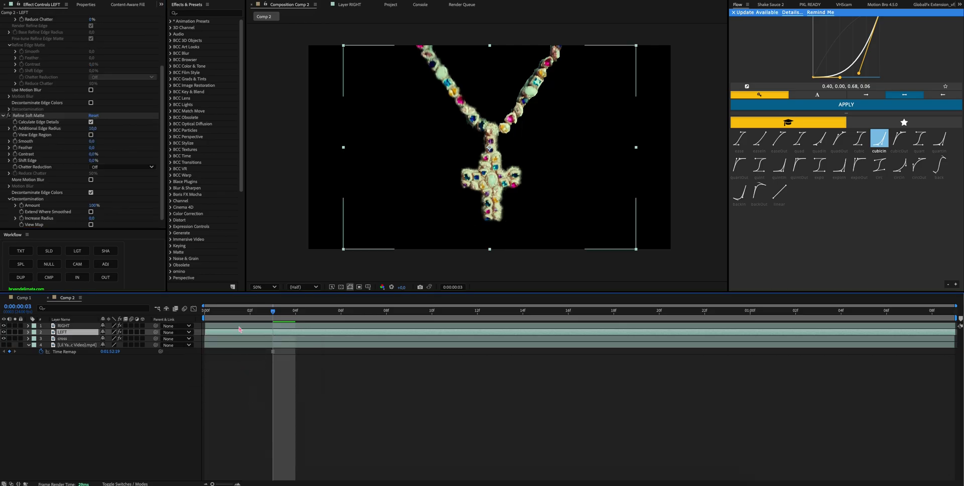
key("ctrl+space")
type("refine")
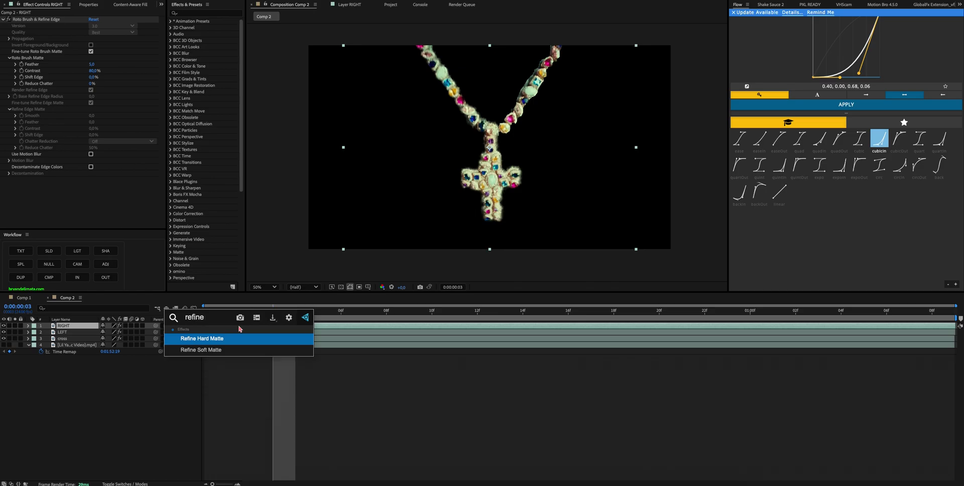
left_click(244, 347)
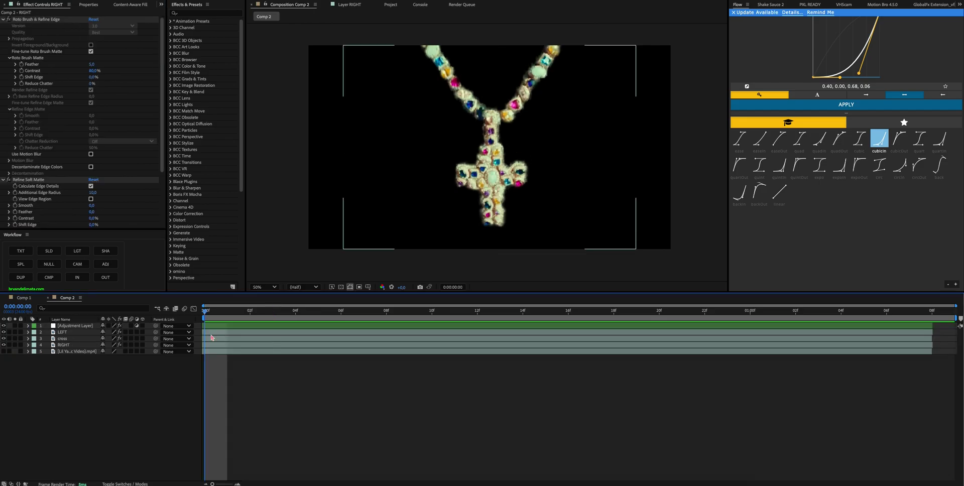
- Check the time-remap keyframes of the necklace layers and the LEFT layer's time options, and collapse the keyframes
key("ctrl+alt+t")
key("space")
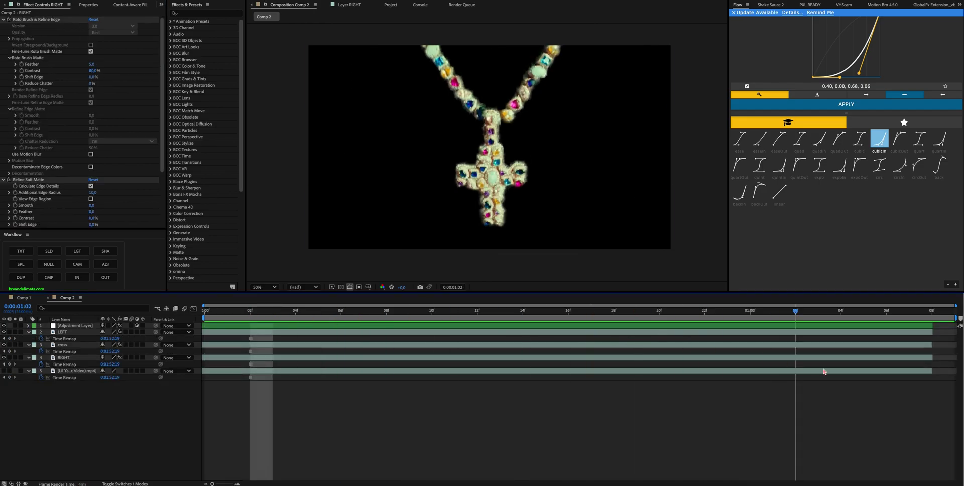
key("space")
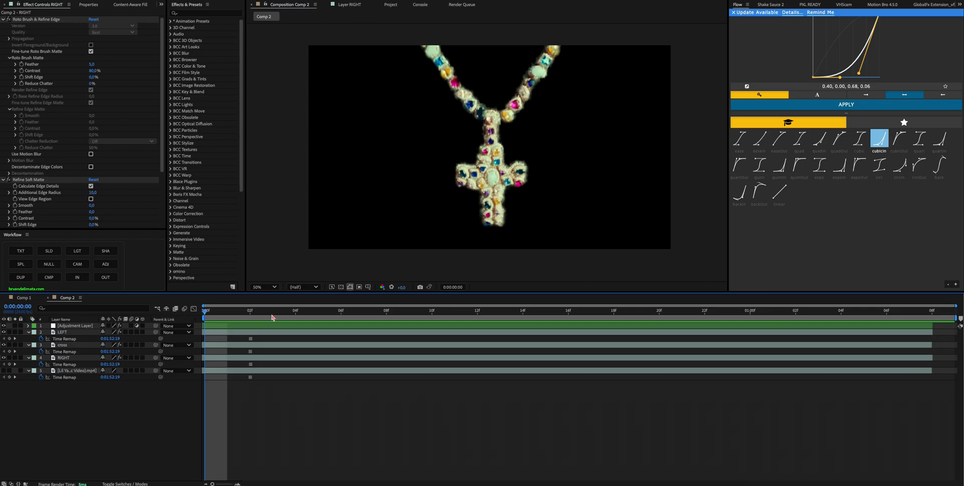
key("space")
left_click_drag(363, 336, 247, 336)
left_click(240, 333)
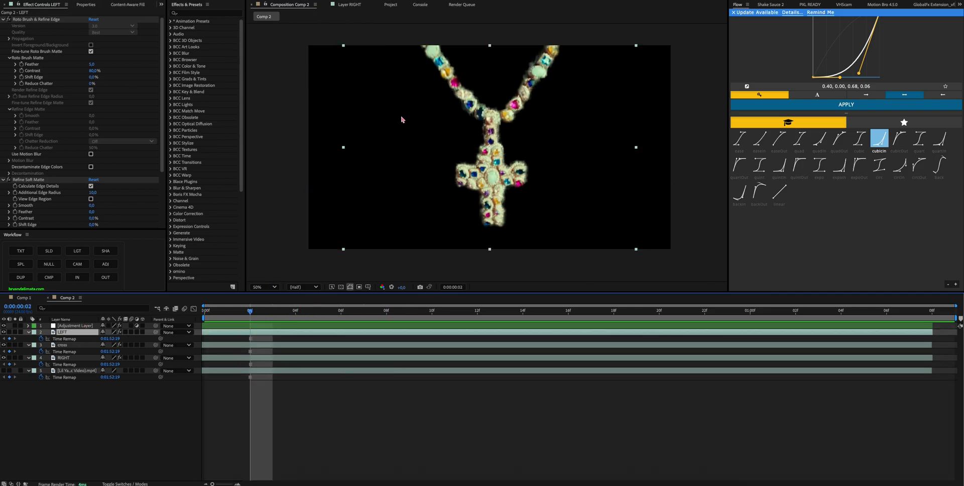
right_click(251, 338)
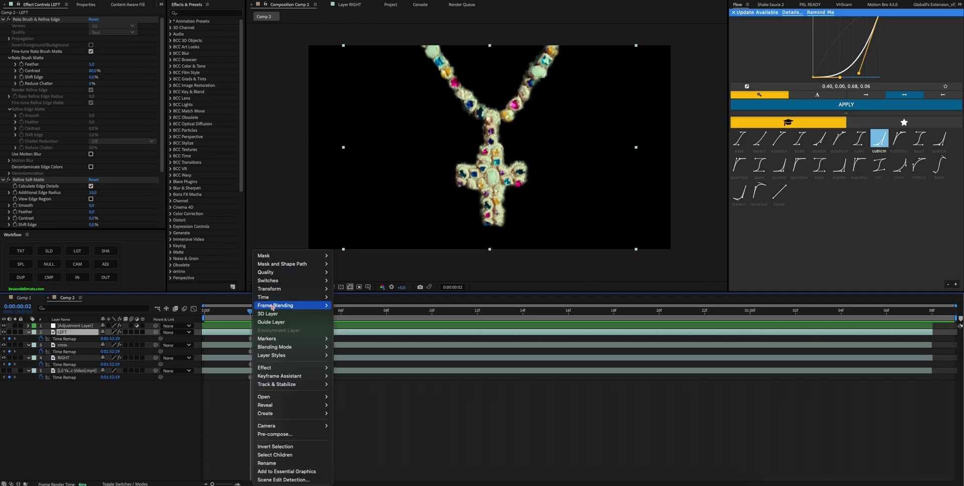
mouse_move(273, 297)
left_click(351, 322)
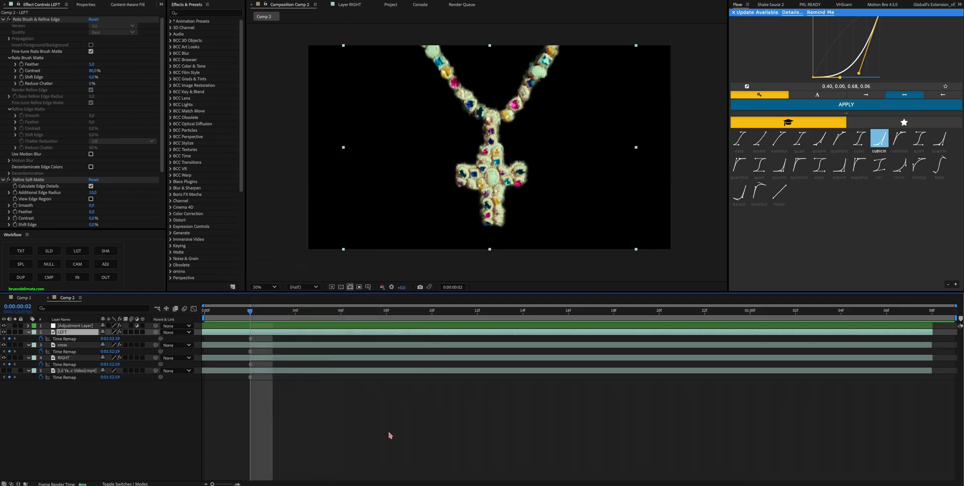
left_click(268, 431)
key("u")
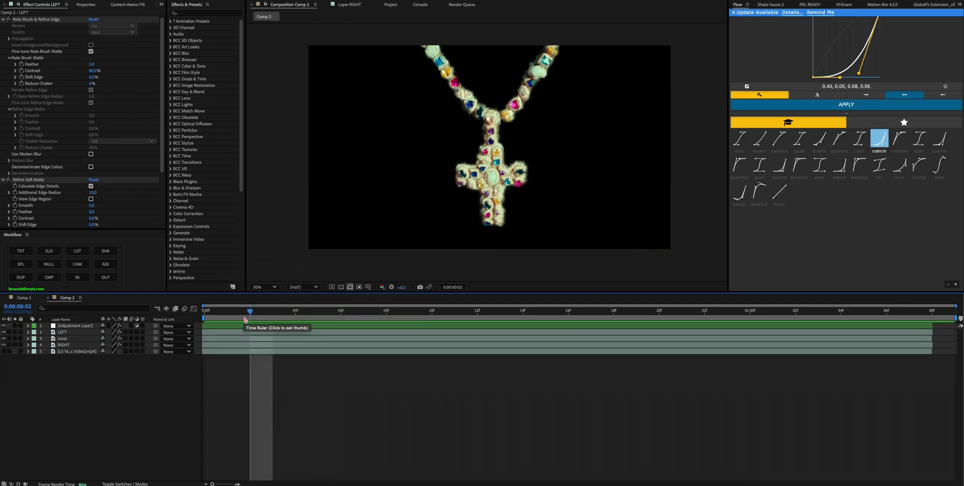
- Add position and rotation keyframes to the RIGHT layer at the first frame
key("Home")
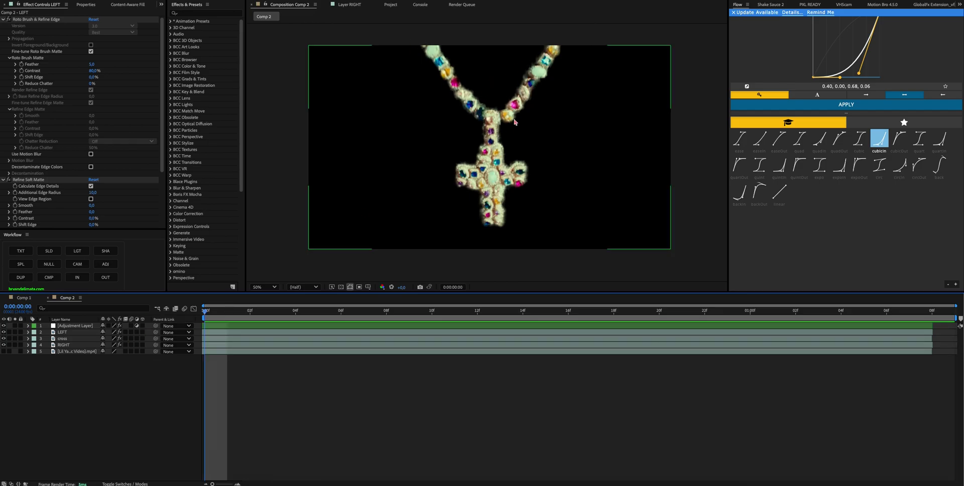
key("p")
left_click(55, 358)
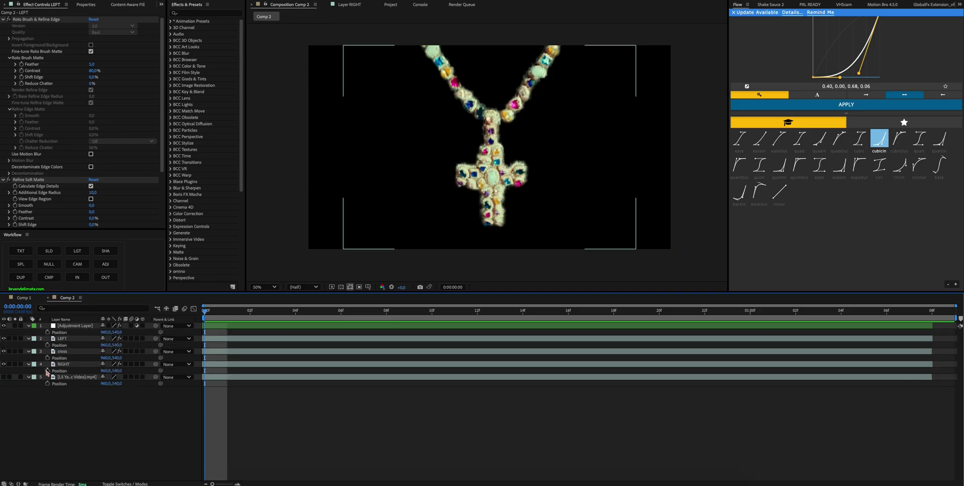
left_click(63, 363)
key("r")
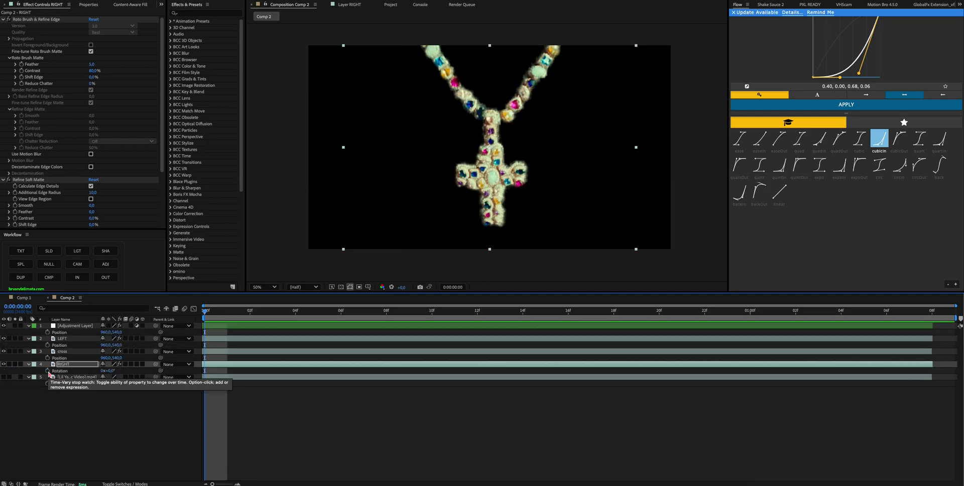
key("r")
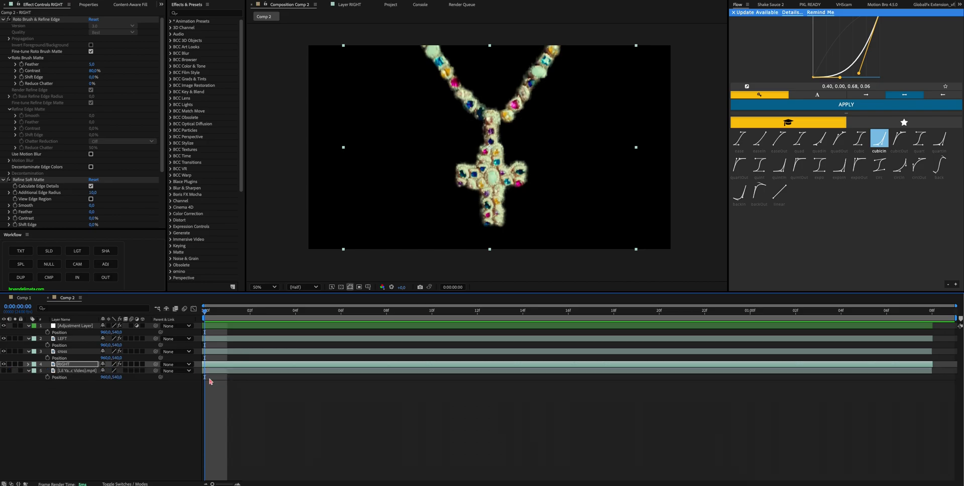
key("u")
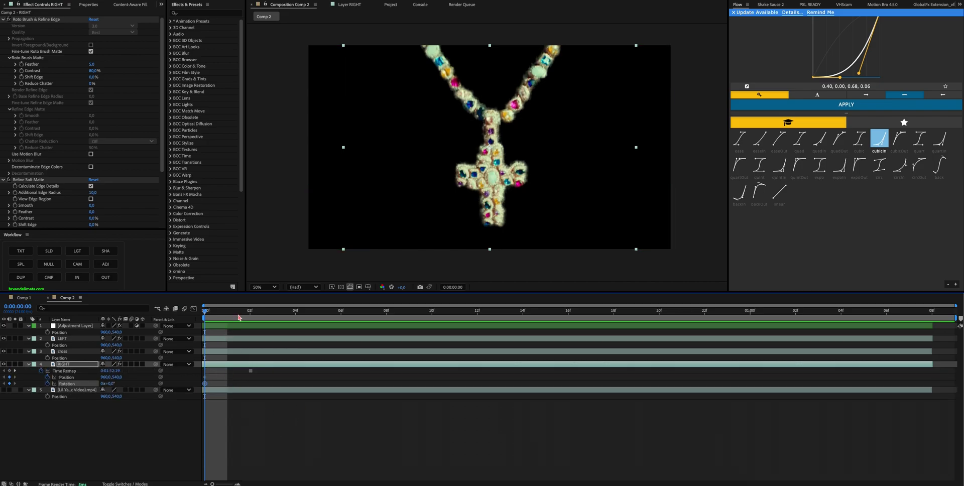
- Keyframe the RIGHT layer's position at frame 8 to about 889, 596 and preview the move
left_click(388, 315)
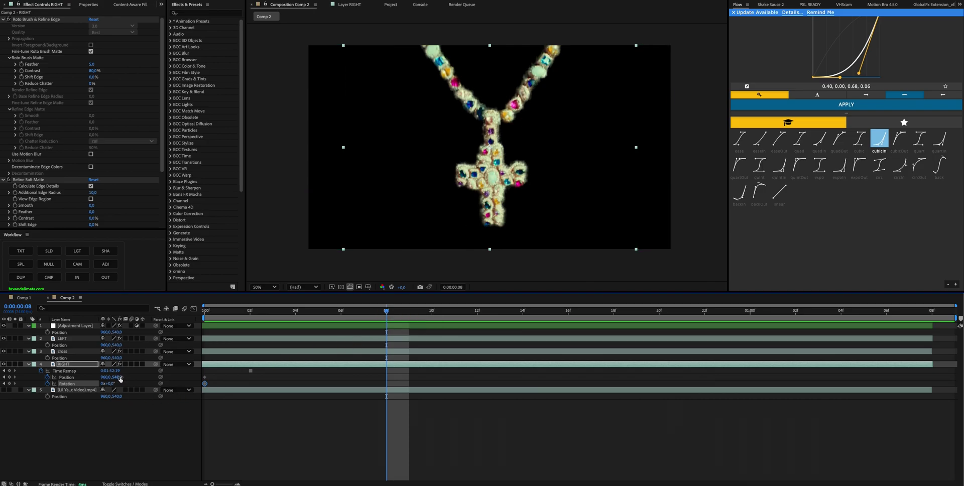
left_click_drag(119, 378, 73, 368)
left_click_drag(251, 312, 394, 345)
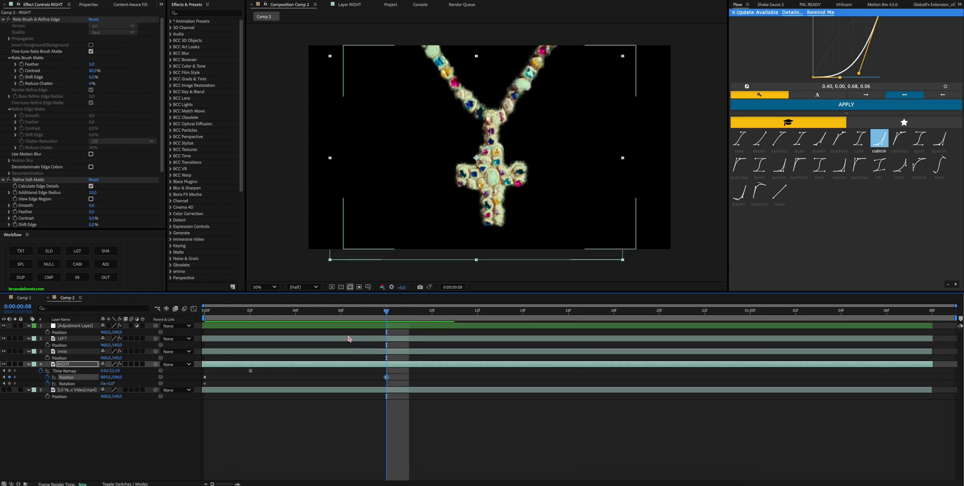
left_click_drag(349, 339, 379, 345)
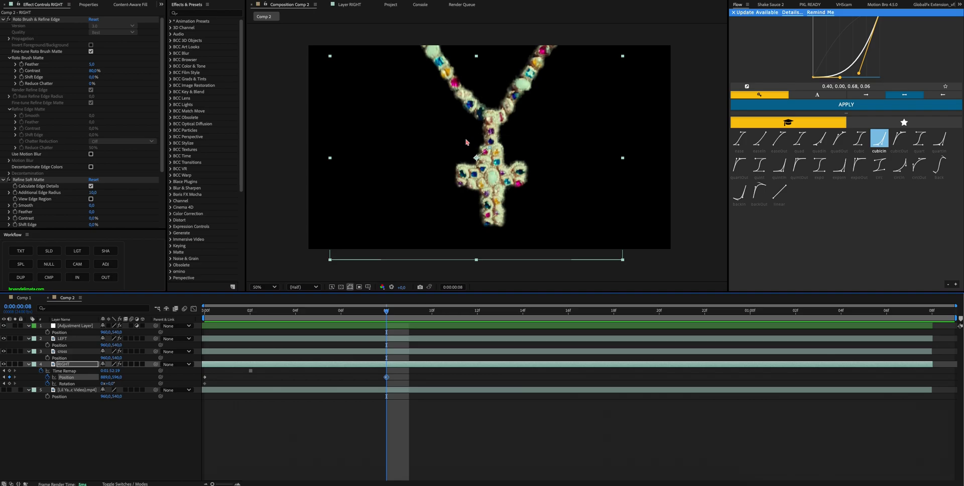
- Straighten the RIGHT layer's motion path with the Convert Vertex tool and shift its starting position to 935, 540
left_click_drag(409, 382, 201, 380)
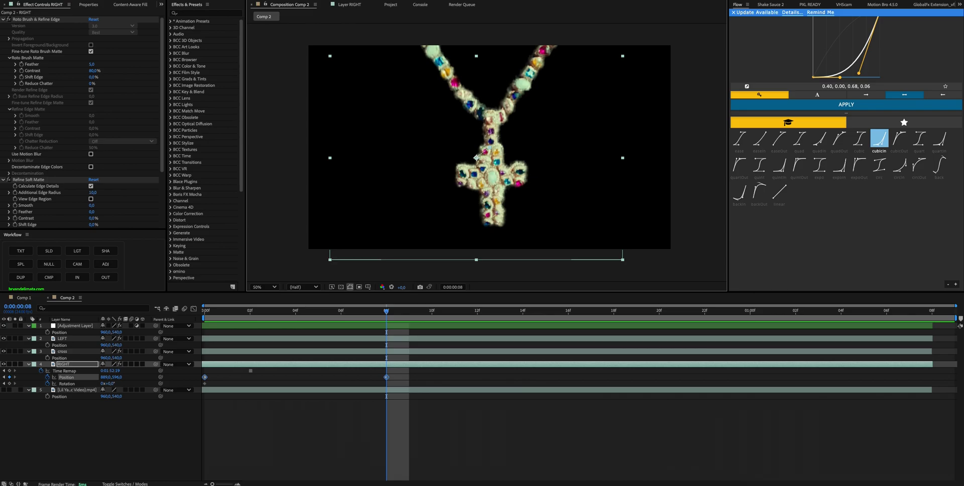
left_click(125, 1)
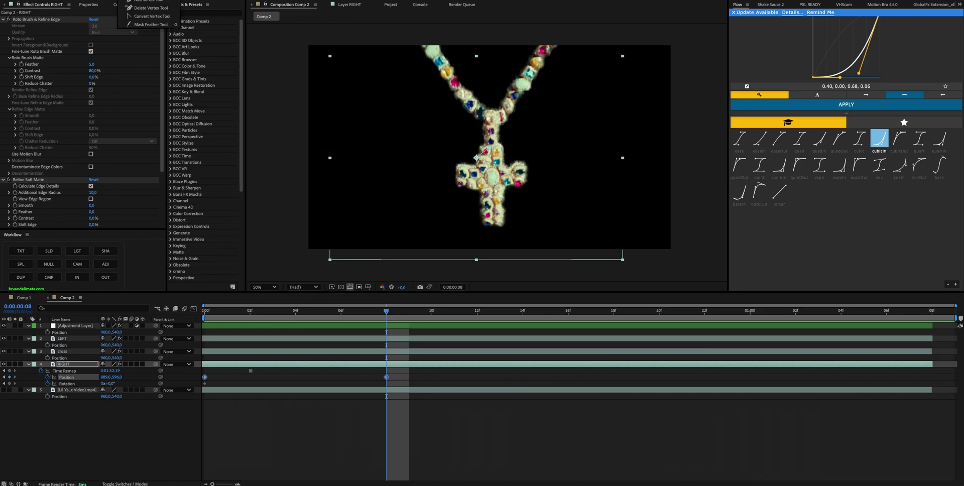
left_click(136, 17)
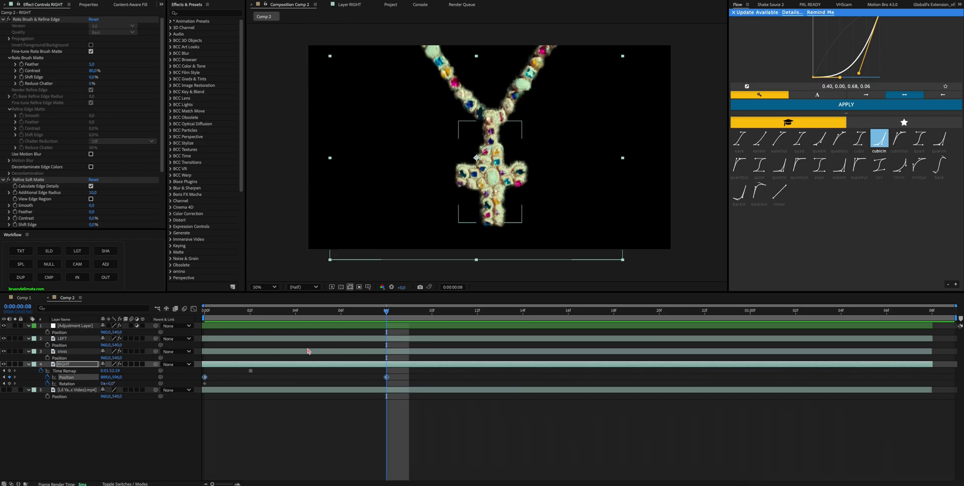
left_click(476, 158)
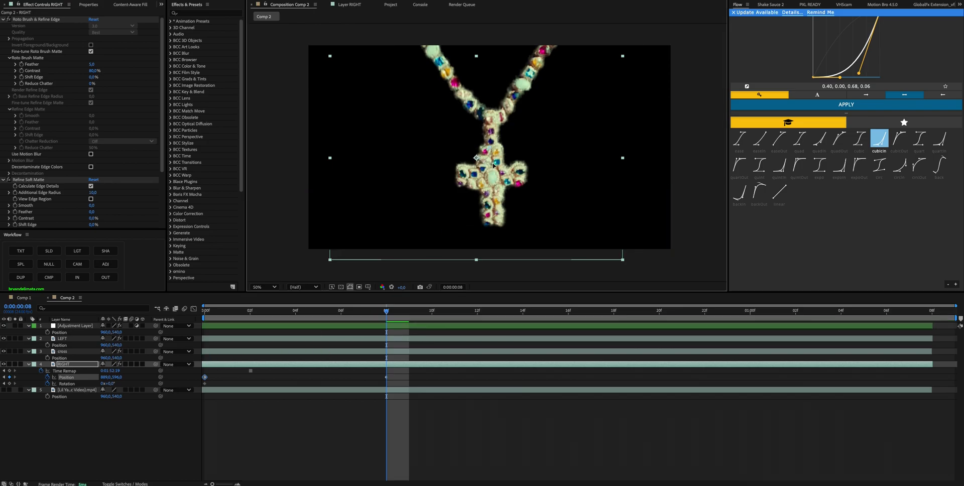
scroll(497, 153, "up", 3)
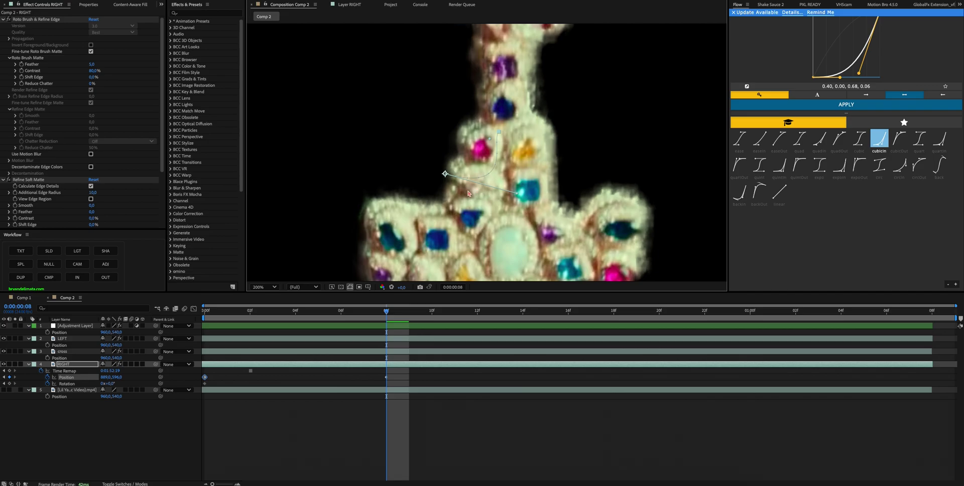
scroll(425, 150, "down", 3)
left_click(329, 316)
left_click_drag(329, 316, 392, 321)
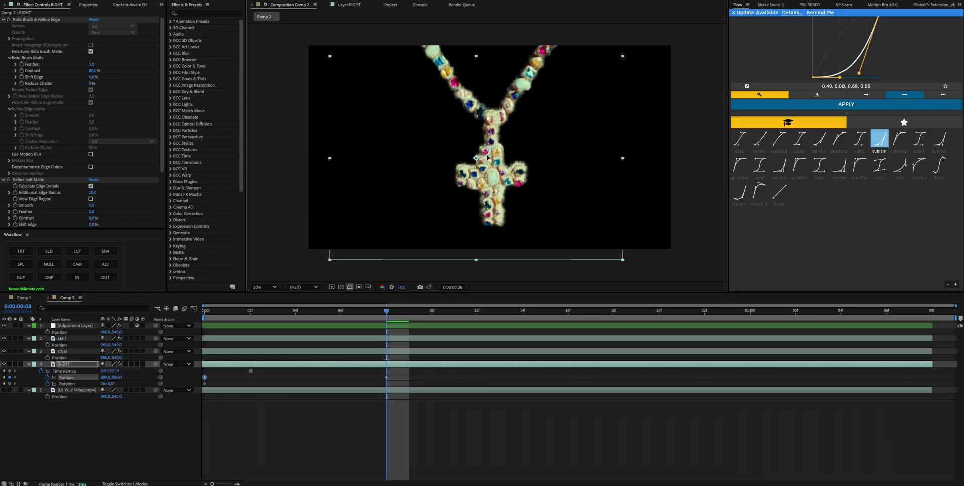
- Preview the RIGHT strand's movement between frames 0 and 8 and inspect its motion path up close
key("Home")
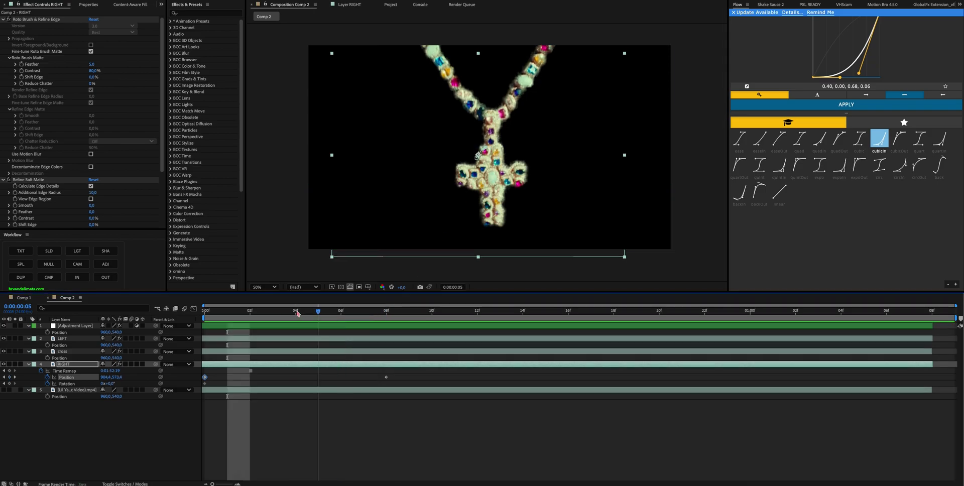
key("period")
key("period")
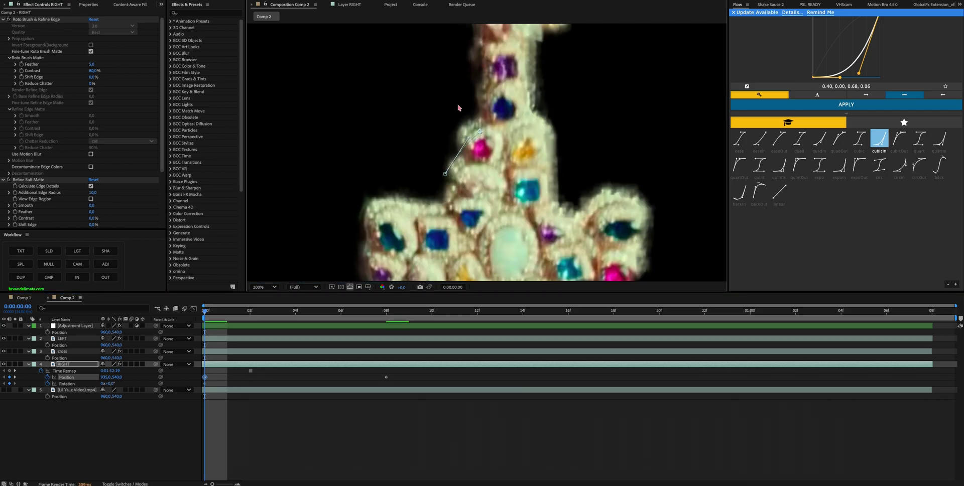
key("comma")
key("comma")
key("comma")
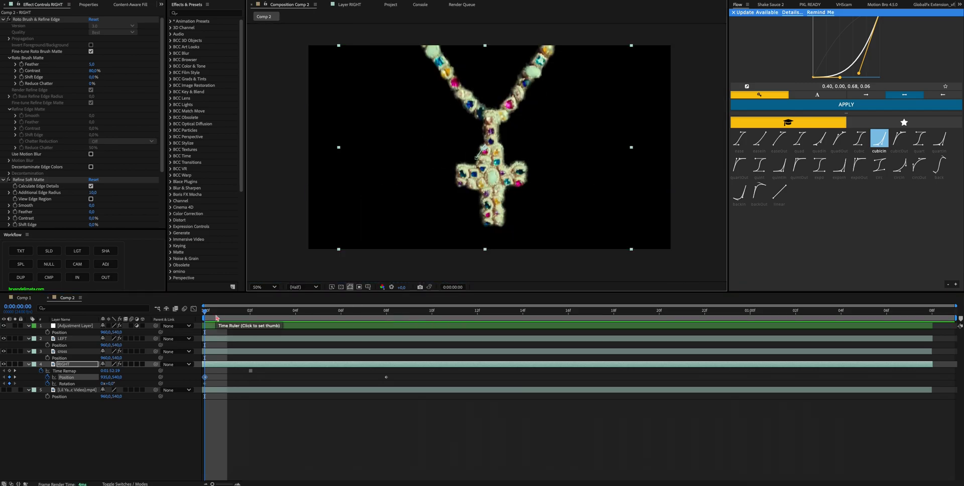
left_click_drag(217, 317, 391, 374)
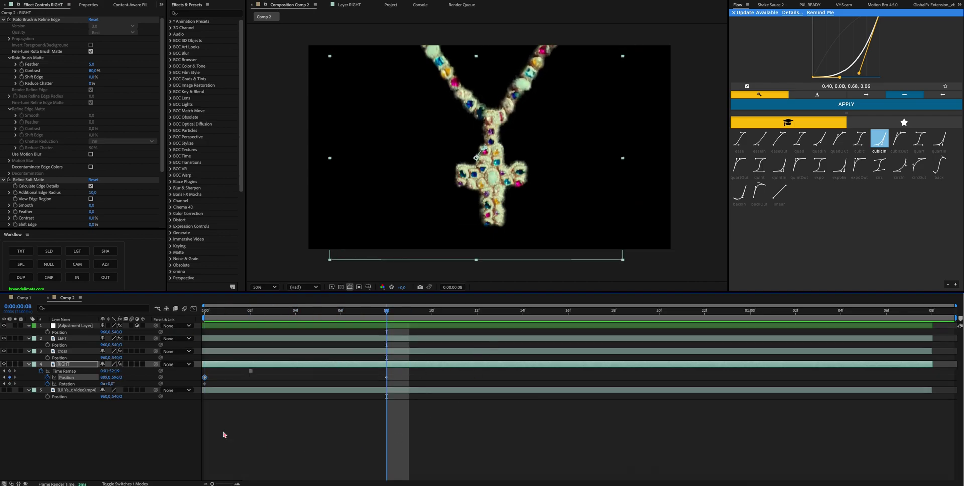
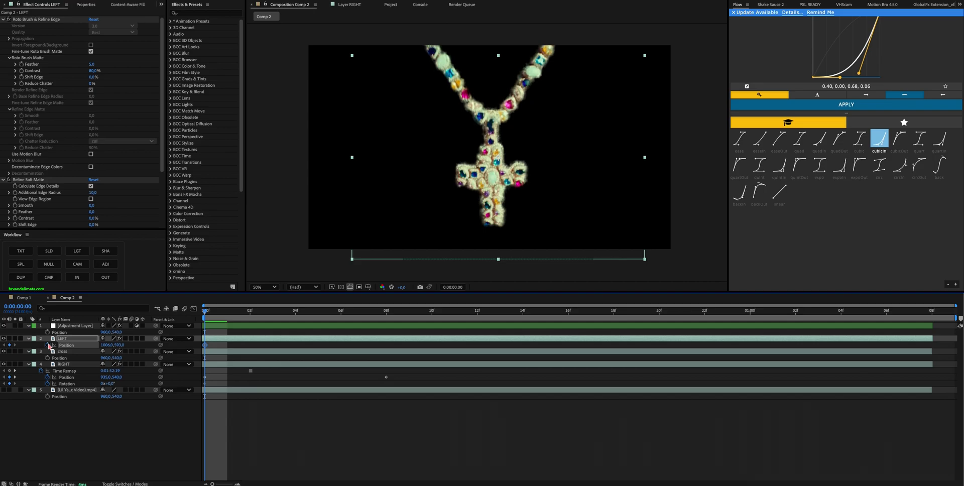
- Reset the LEFT layer's transform at frame 8, keyframing its position at 960, 540
left_click(385, 317)
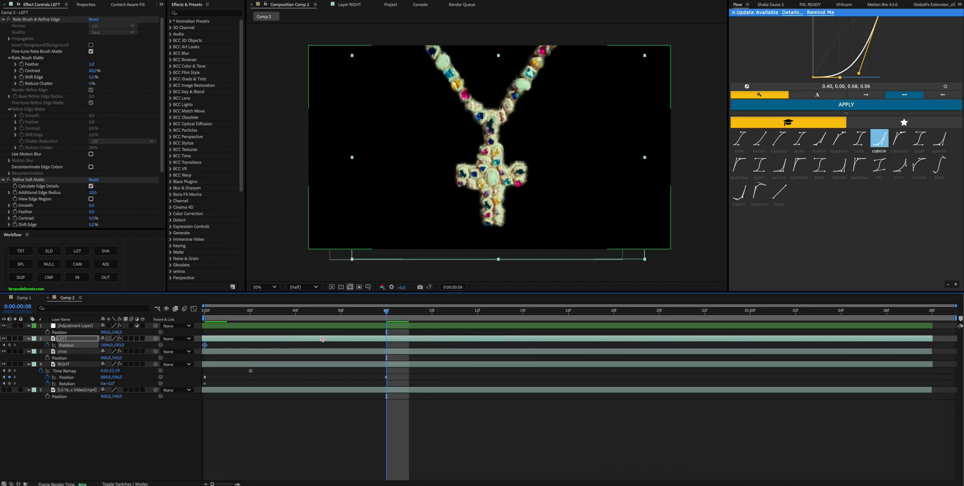
left_click(29, 338)
left_click(29, 338)
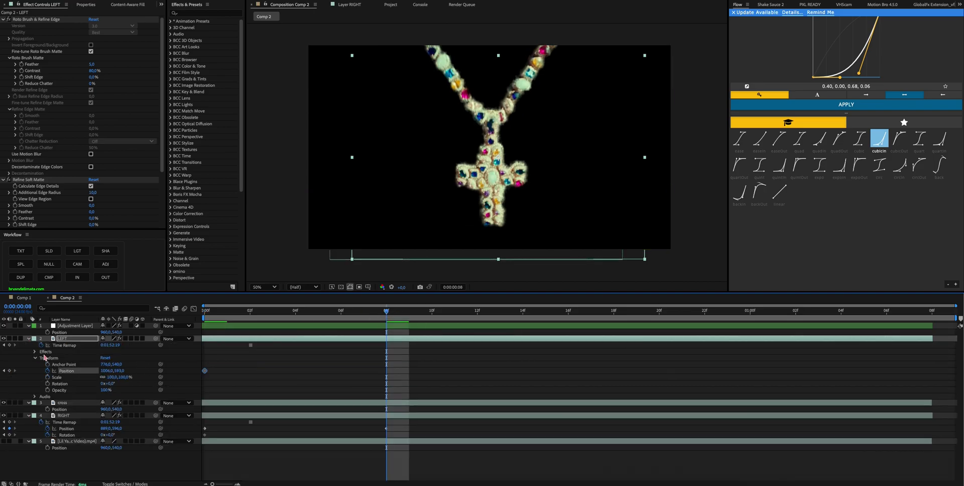
left_click(105, 357)
left_click_drag(365, 318, 386, 309)
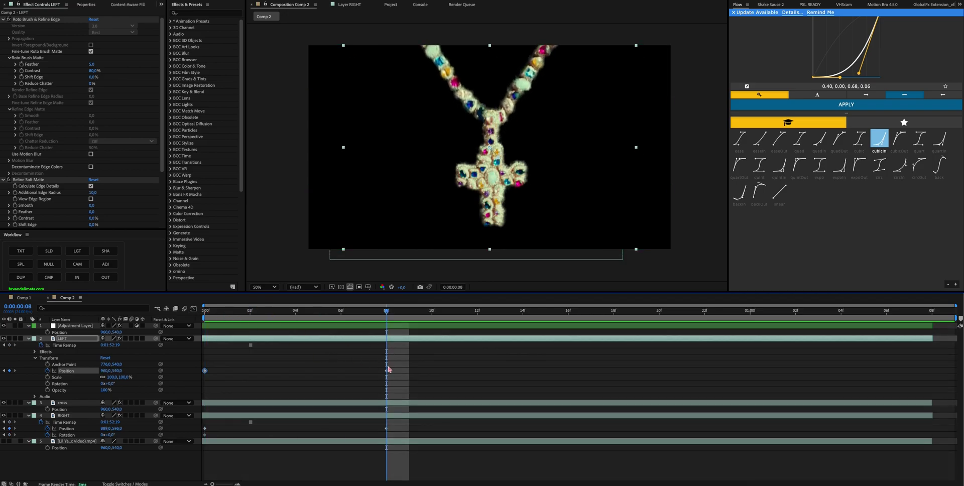
- Move the cross layer above the LEFT layer in the stacking order and preview the chain movement
left_click(63, 340)
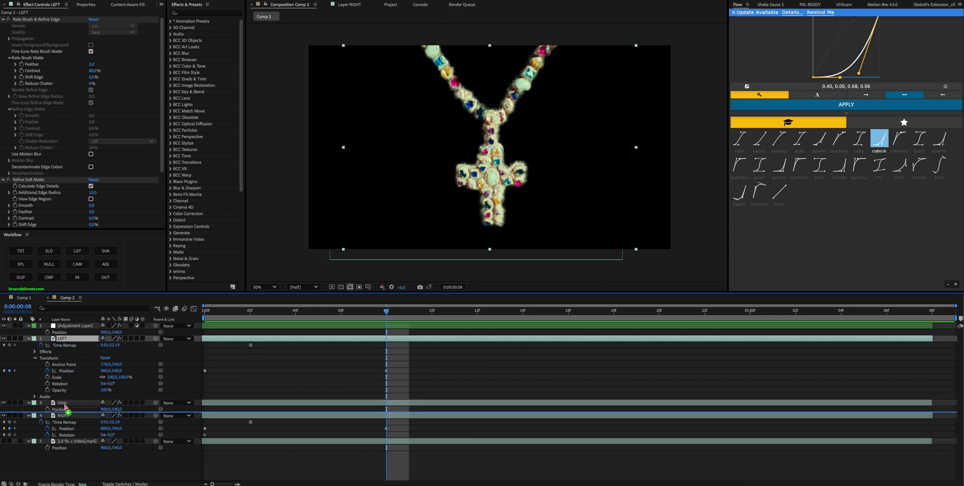
left_click_drag(63, 402, 65, 336)
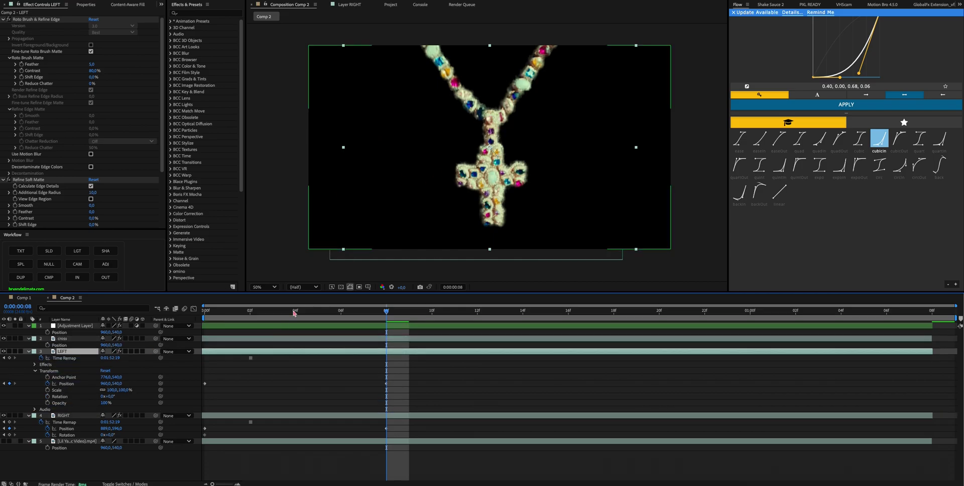
left_click_drag(386, 311, 163, 309)
key("space")
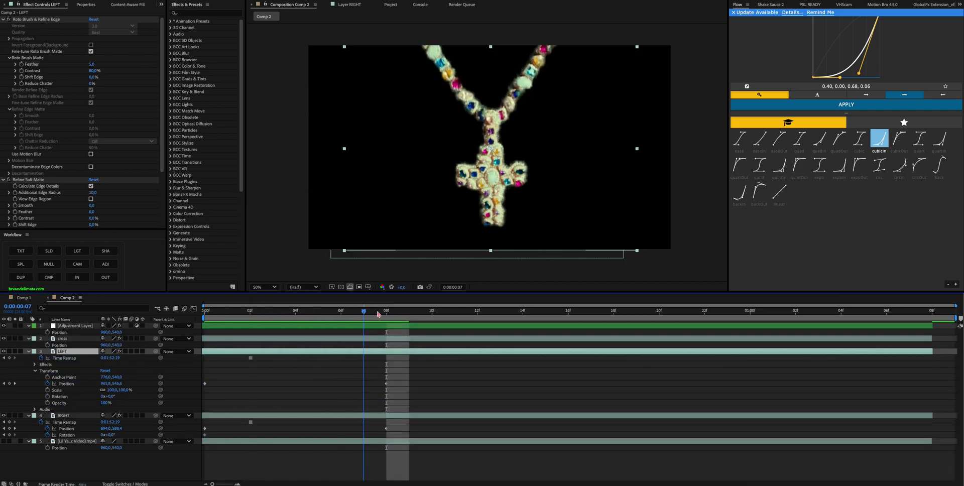
key("space")
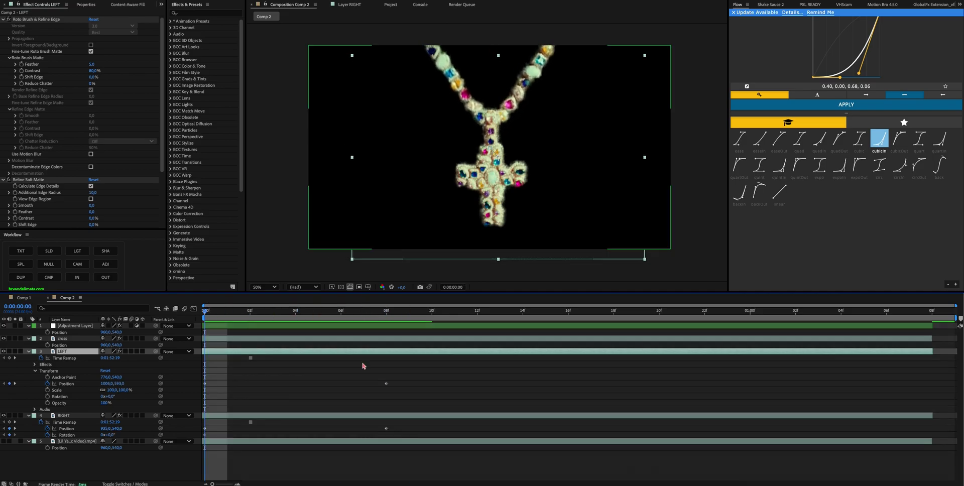
- Ease the LEFT and RIGHT layers' keyframes at frames 0 and 8 together and preview the motion
left_click_drag(424, 368, 186, 443)
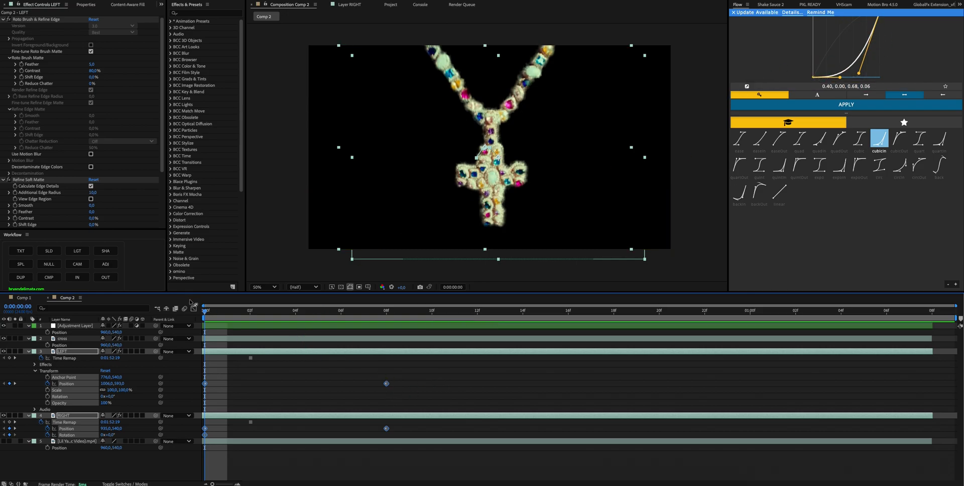
key("F9")
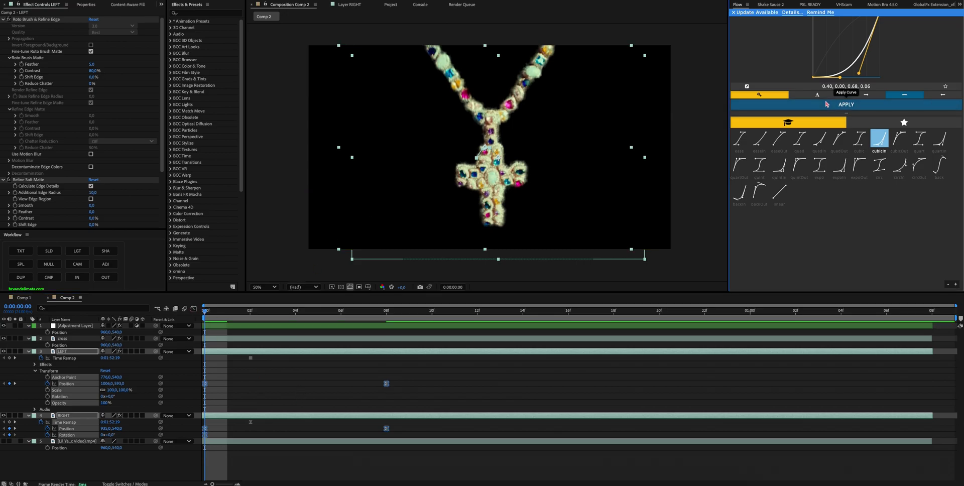
key("space")
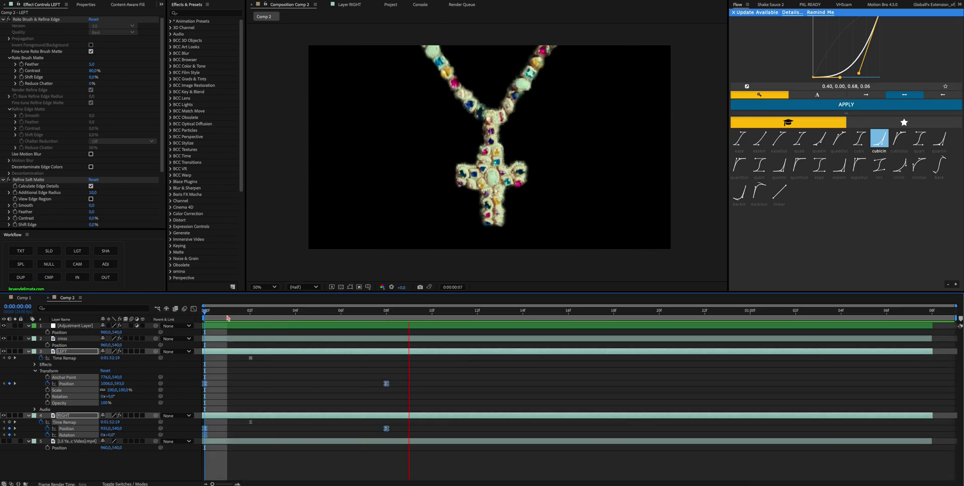
key("space")
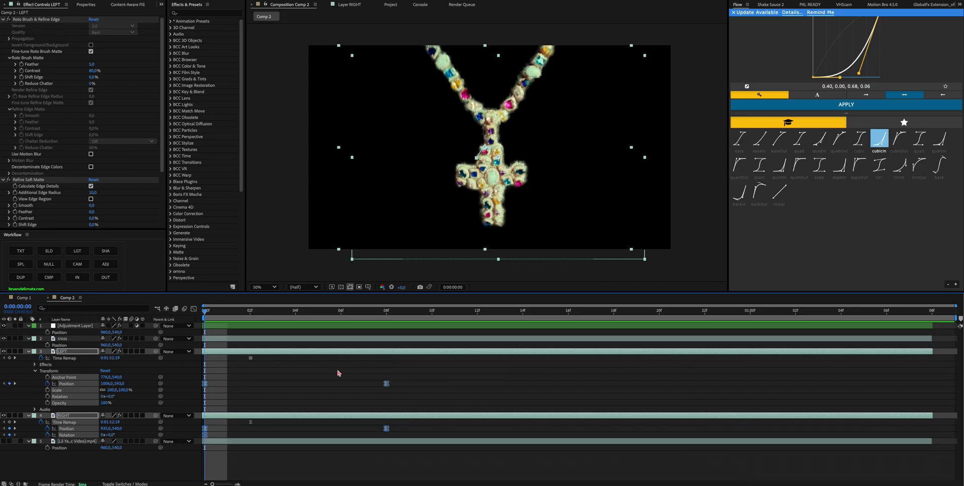
- Retime the LEFT and RIGHT layers' ending position keyframes to frame 20 and apply the 0.40, 0.00, 0.68, 0.06 easing curve
left_click_drag(351, 376, 454, 455)
left_click_drag(386, 428, 192, 433)
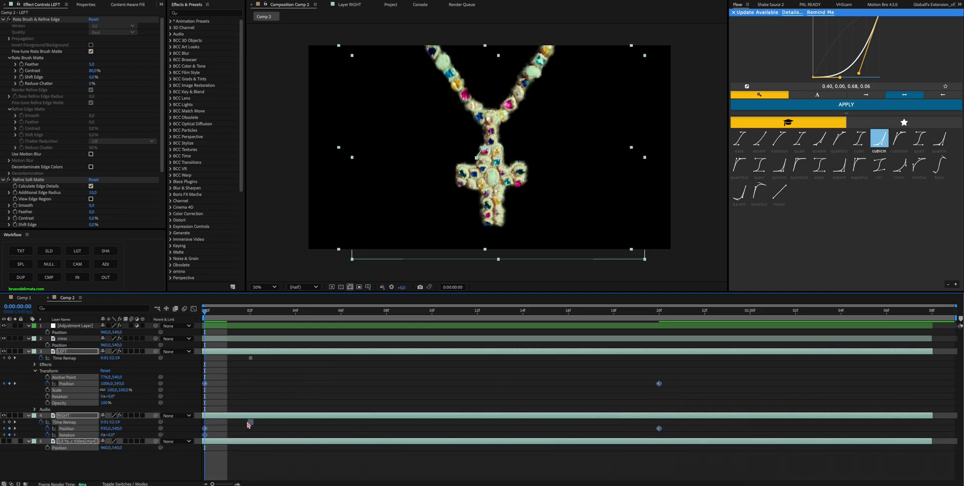
left_click(852, 106)
- Preview the eased chain motion, scrub its opening frames and check the finished glow animation in Comp 1 for reference
key("space")
key("space")
key("space")
key("space")
left_click_drag(204, 307, 273, 310)
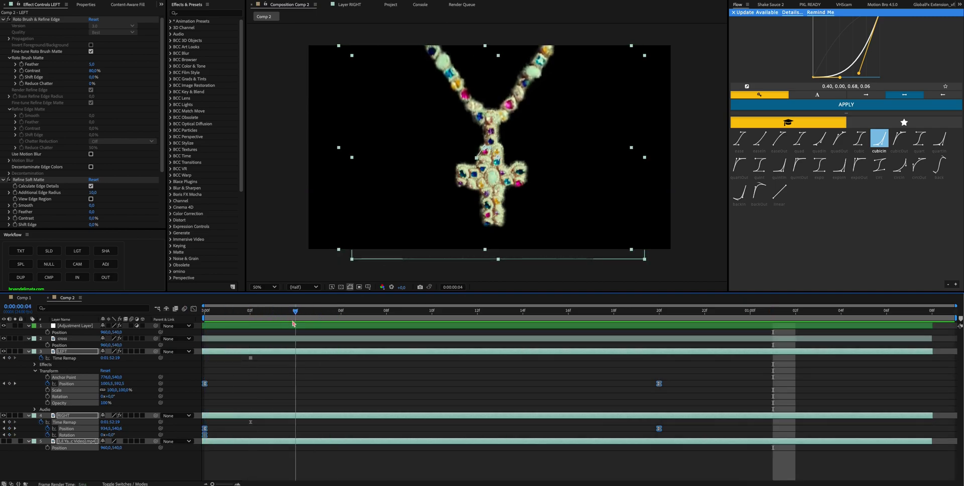
left_click_drag(272, 346, 249, 335)
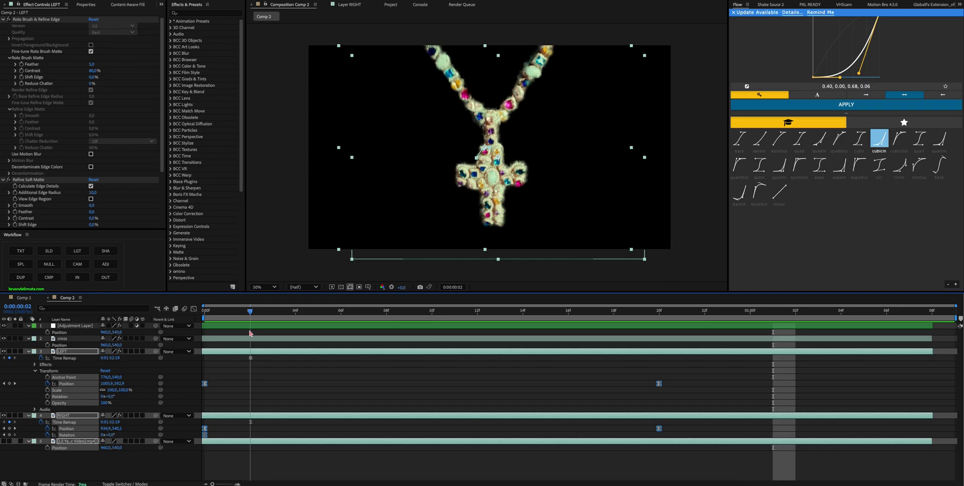
left_click_drag(267, 334, 185, 319)
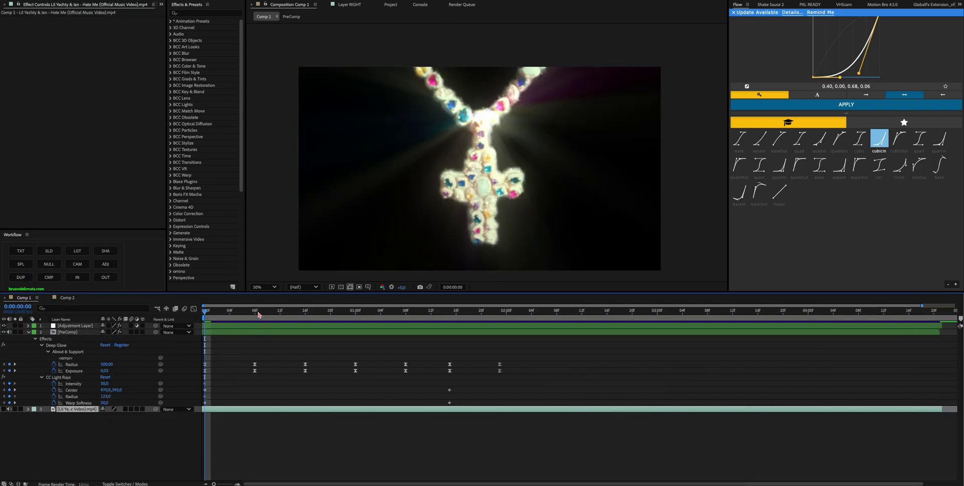
left_click_drag(258, 315, 75, 297)
left_click(69, 298)
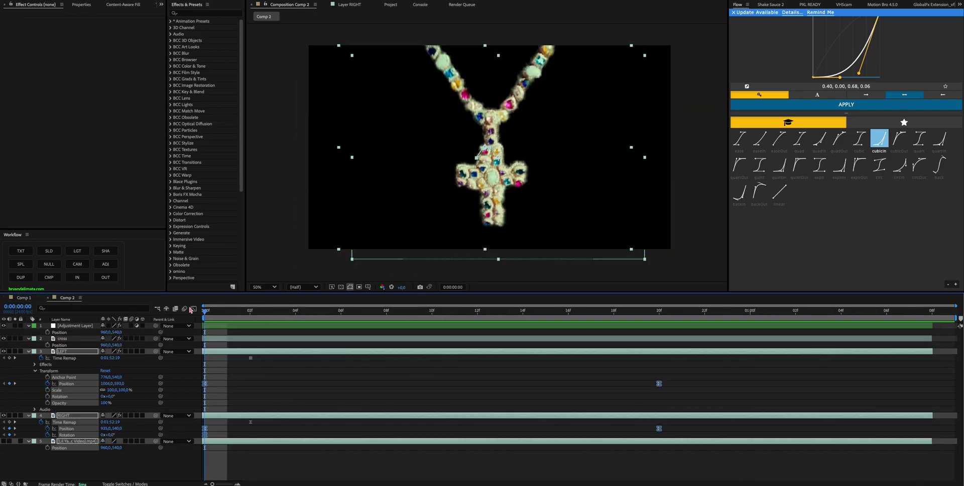
- Precompose the cross, LEFT and RIGHT layers of Comp 2 into one composition
key("u")
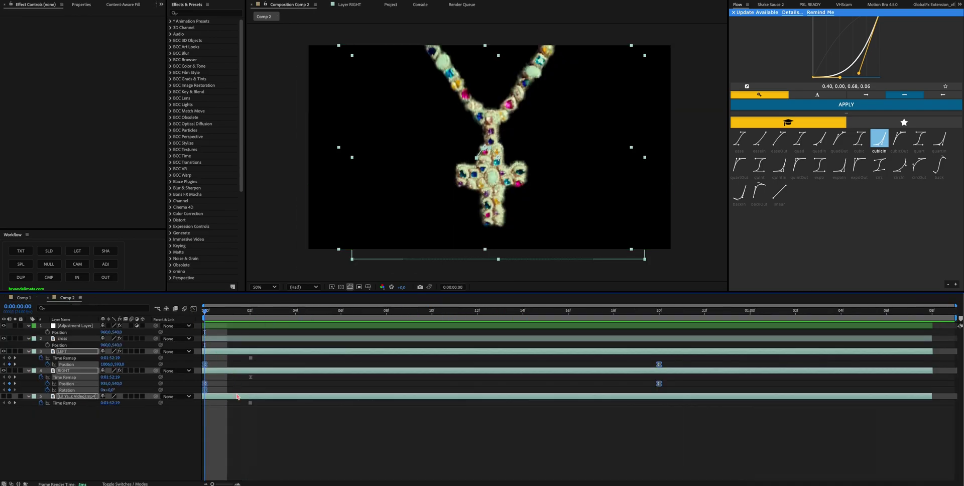
left_click(237, 438)
key("u")
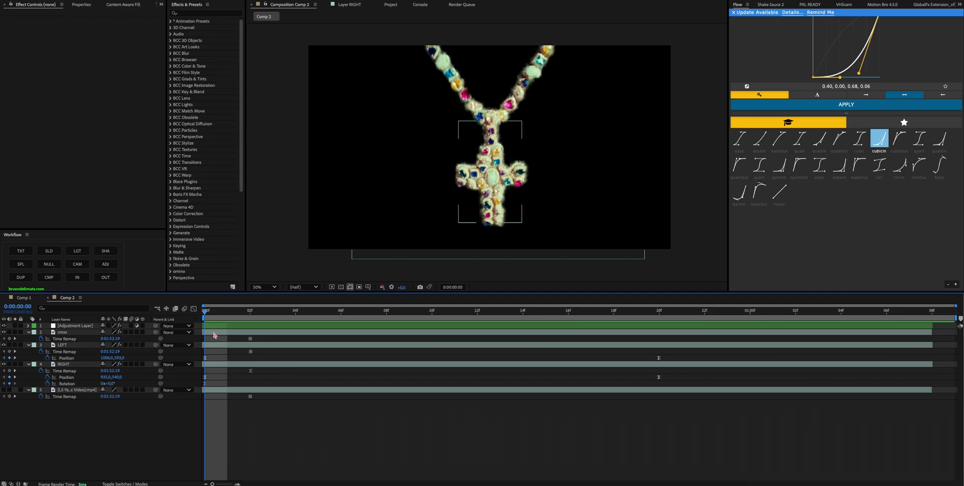
left_click(213, 333)
left_click(214, 344, "shift")
left_click(212, 365, "shift")
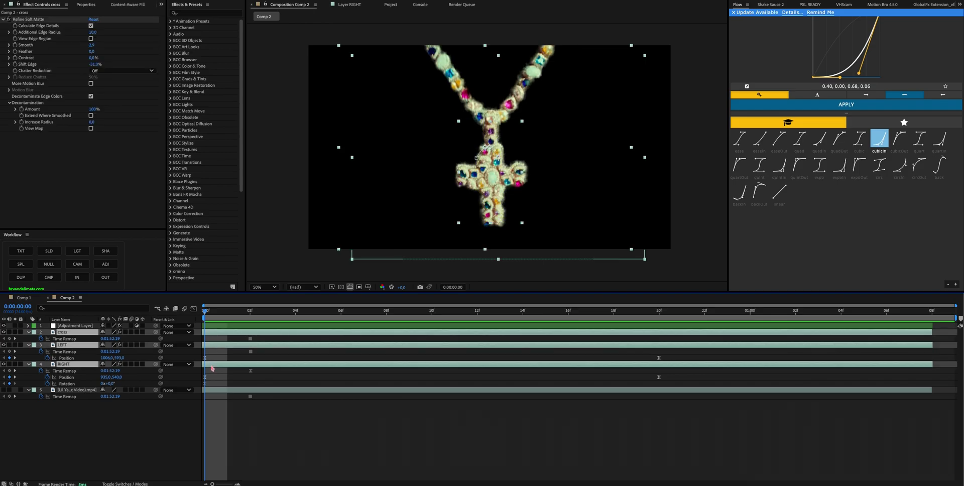
left_click(49, 279)
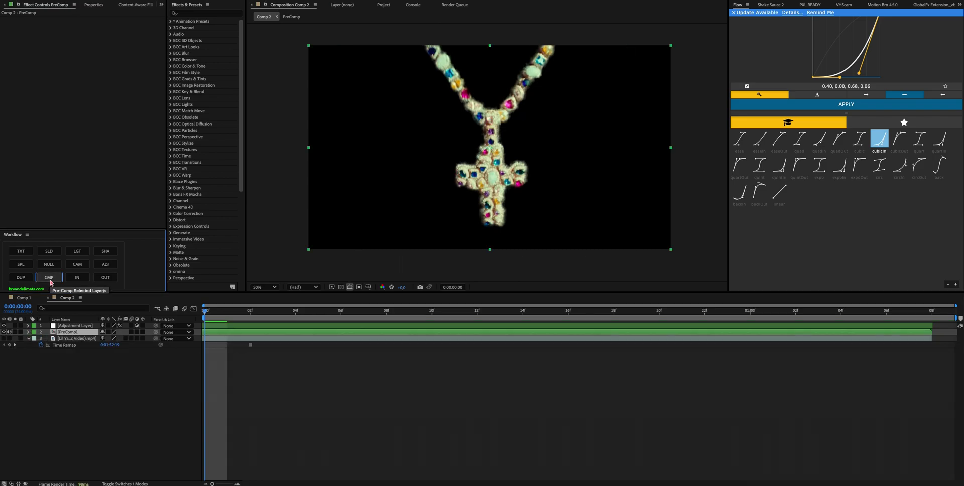
- Rename the precomposed layer as "chain anim" and delete the leftover source video layer
left_click(63, 336)
key("Return")
type("cha")
key("Return")
left_click(63, 339)
key("Delete")
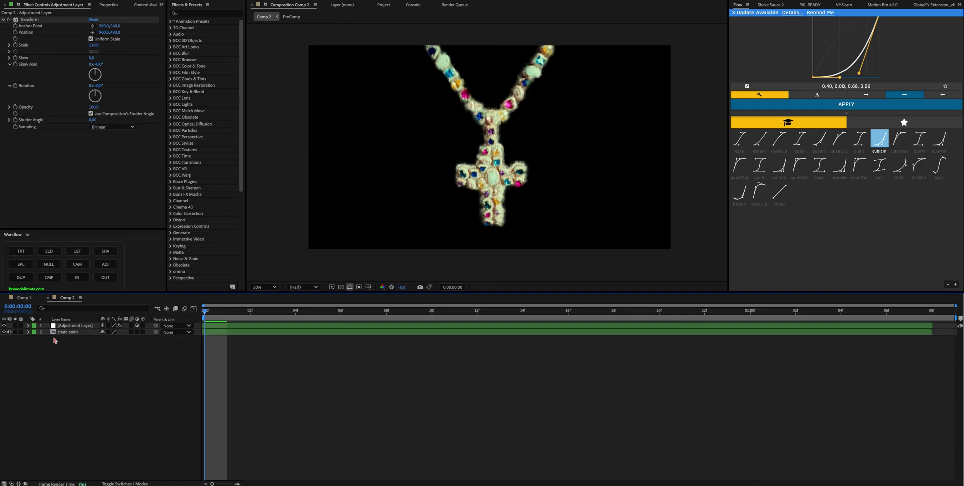
- Add a new adjustment layer directly above chain anim and apply the Deep Glow effect to it
left_click(225, 309)
left_click(105, 264)
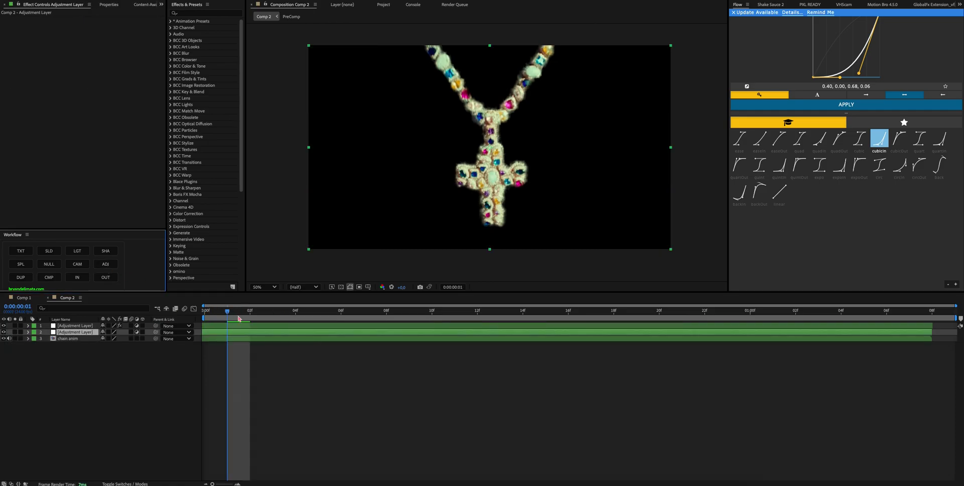
key("Home")
key("ctrl+space")
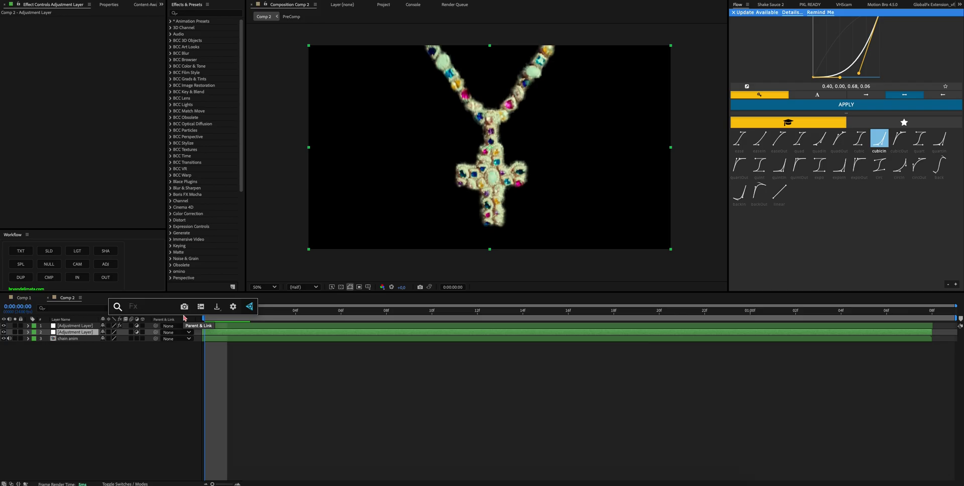
type("deep")
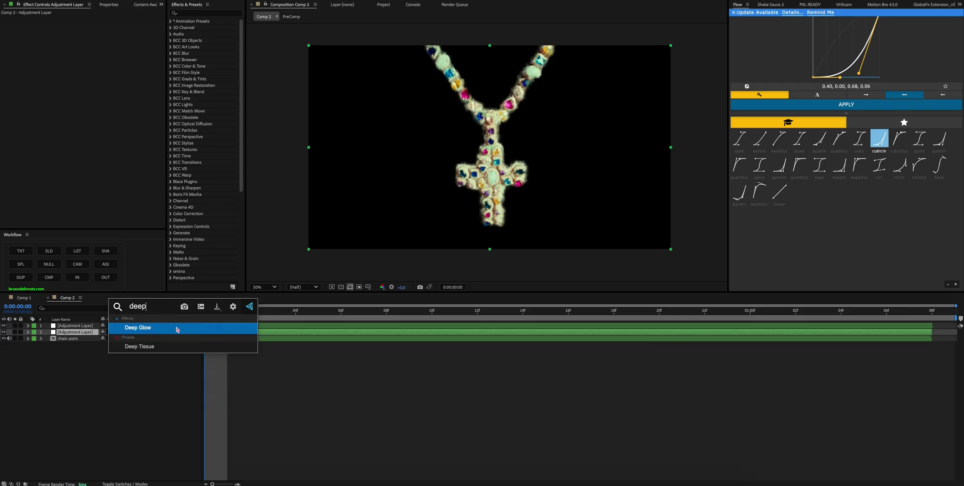
left_click(178, 330)
- Keyframe Deep Glow at frame 0 with a radius of 268 and an exposure of 0.11
left_click_drag(94, 39, 64, 37)
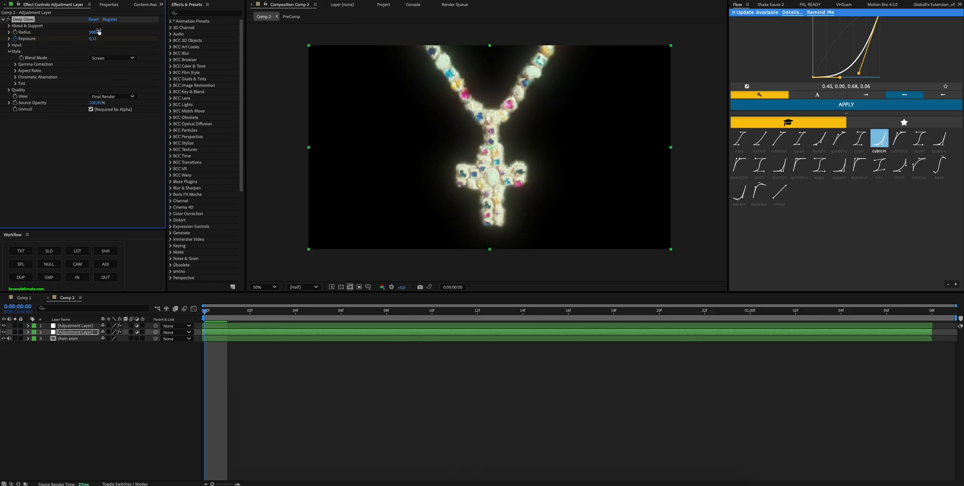
left_click_drag(95, 31, 1, 23)
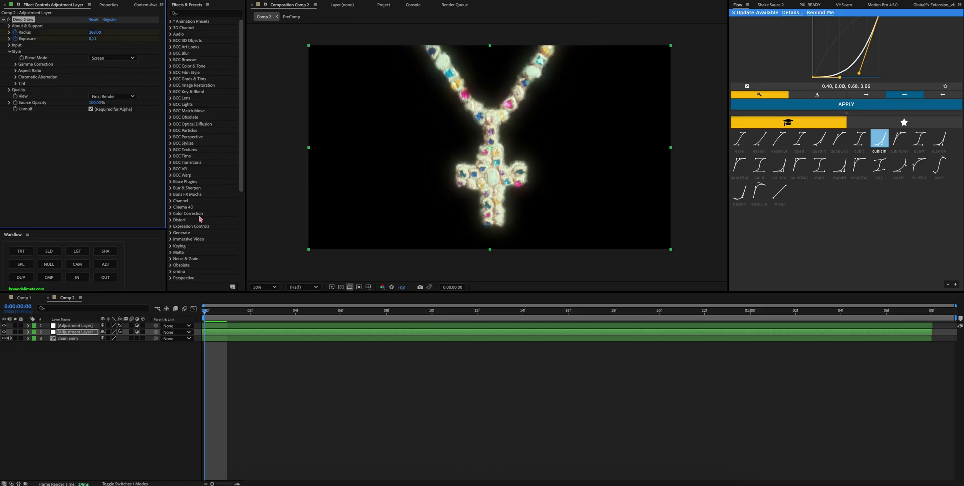
key("u")
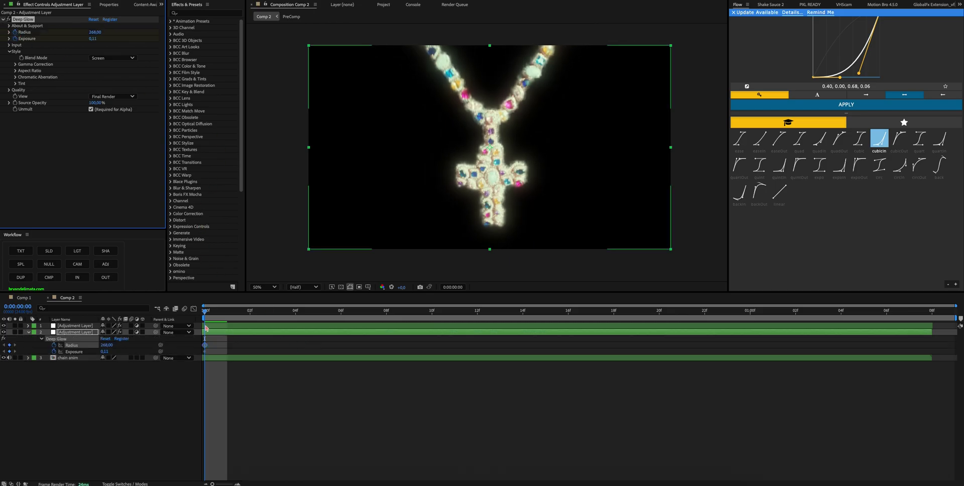
- Keyframe Deep Glow at frame 4 with a radius of 614 and an exposure of 0.14
left_click(295, 314)
left_click_drag(95, 31, 228, 38)
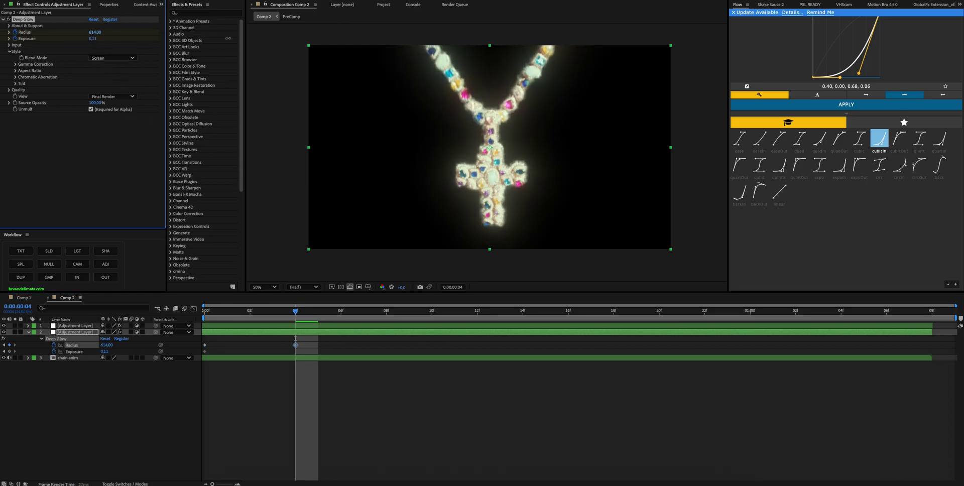
left_click_drag(92, 39, 100, 43)
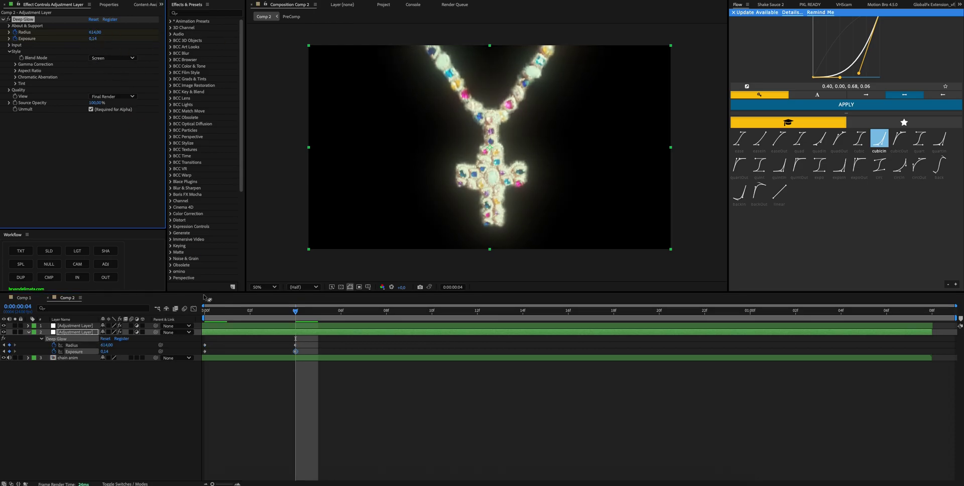
left_click(323, 341)
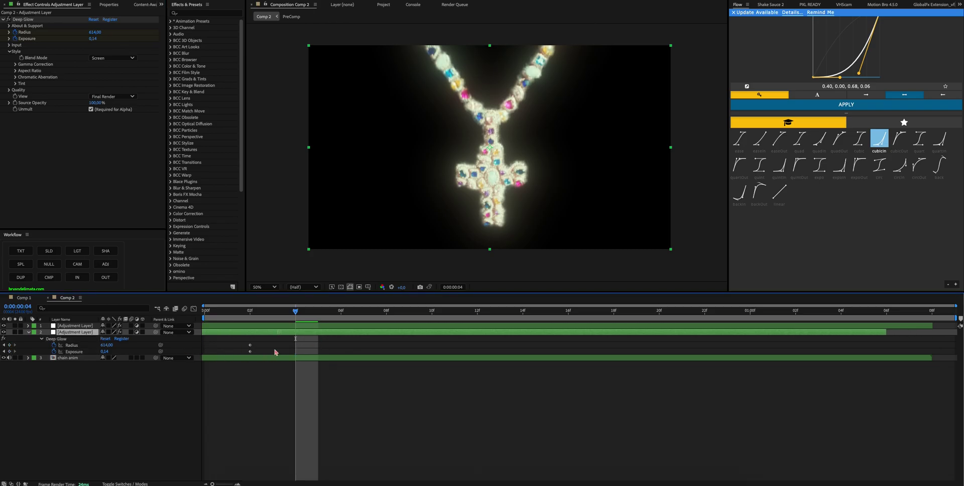
- Duplicate the Deep Glow radius and exposure keyframes at frames 8 and 16 and at 1:00, and preview the pulsing glow
left_click_drag(331, 341, 162, 361)
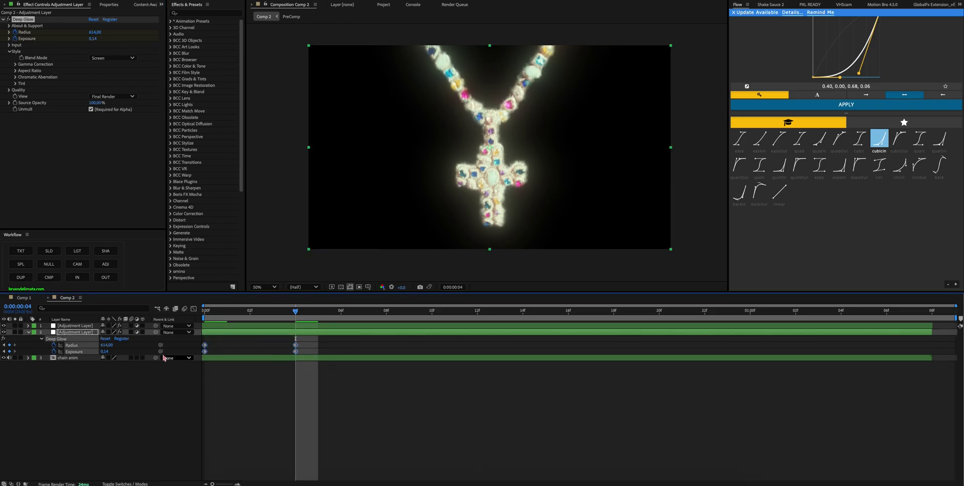
left_click(385, 318)
key("ctrl+v")
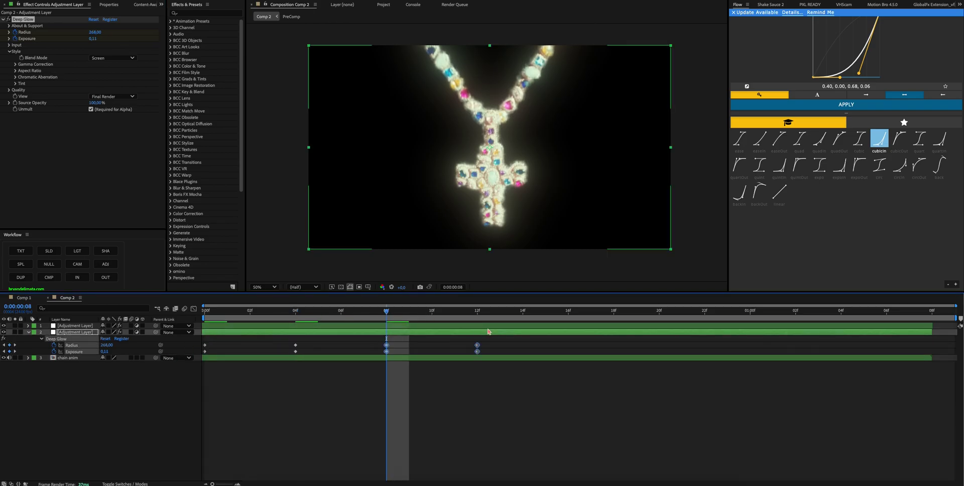
left_click(573, 315)
key("ctrl+v")
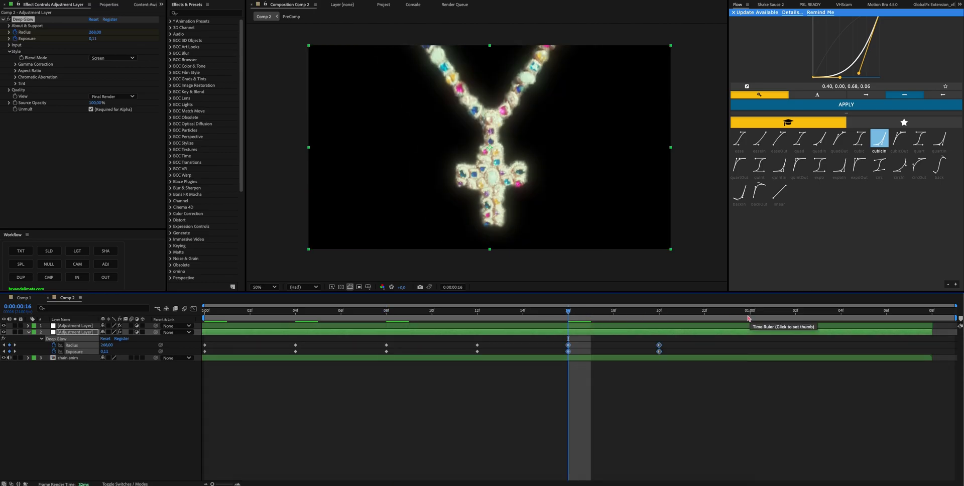
left_click(750, 311)
key("ctrl+v")
left_click(909, 311)
key("space")
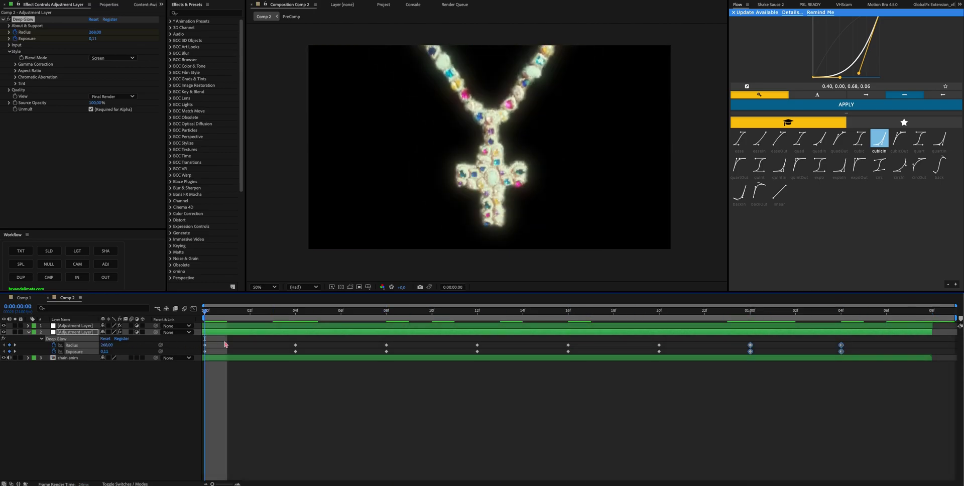
- Apply Easy Ease to all Deep Glow radius and exposure keyframes and preview the result from the start
left_click_drag(884, 340, 136, 373)
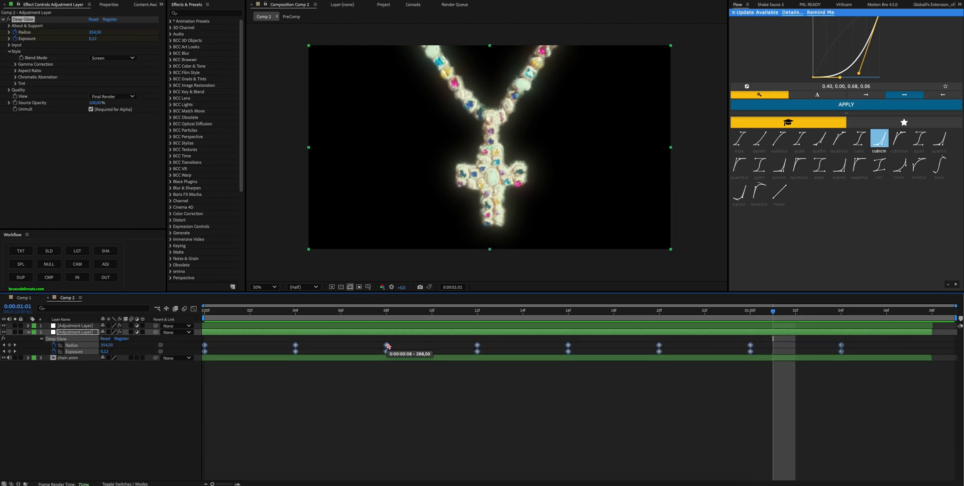
right_click(387, 346)
mouse_move(427, 461)
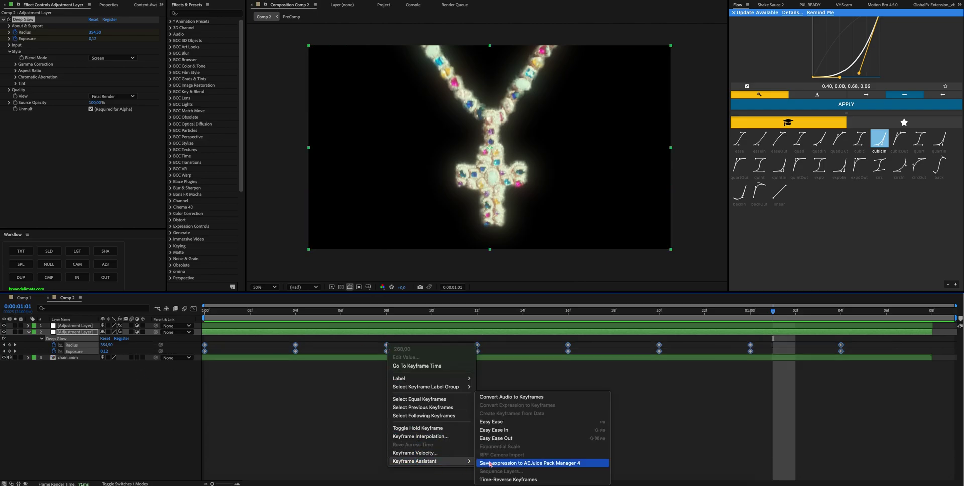
left_click(502, 427)
key("Home")
key("space")
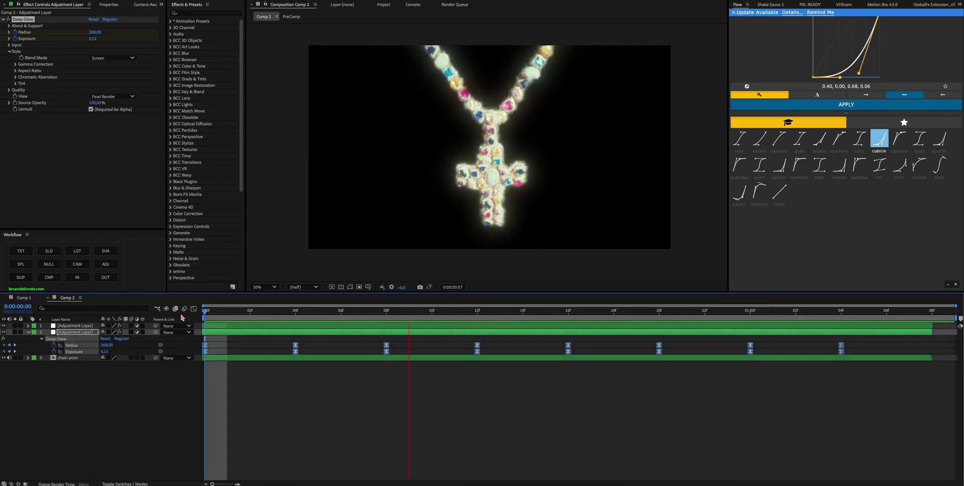
- Apply CC Light Sweep to the adjustment layer and place its center just outside the upper end of the necklace's right strand
key("ctrl+space")
type("cc li")
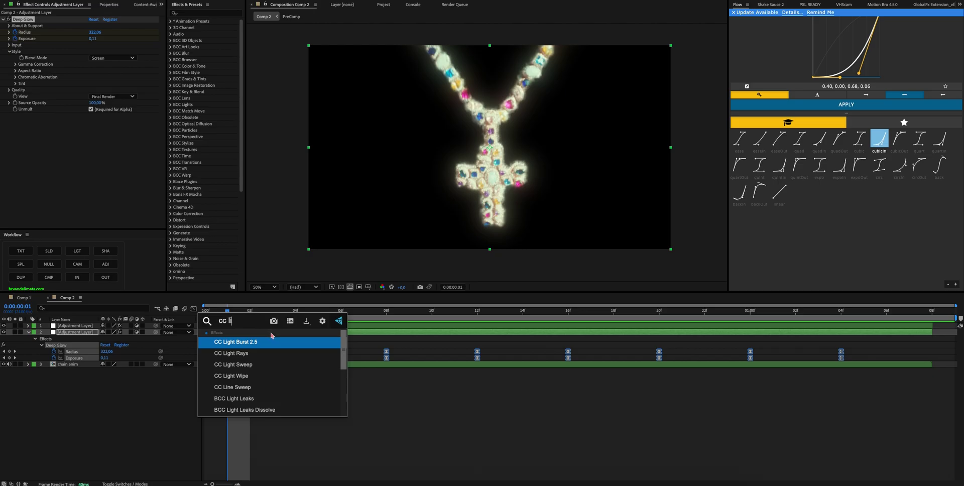
key("Down")
key("Down")
key("Return")
left_click_drag(492, 96, 560, 59)
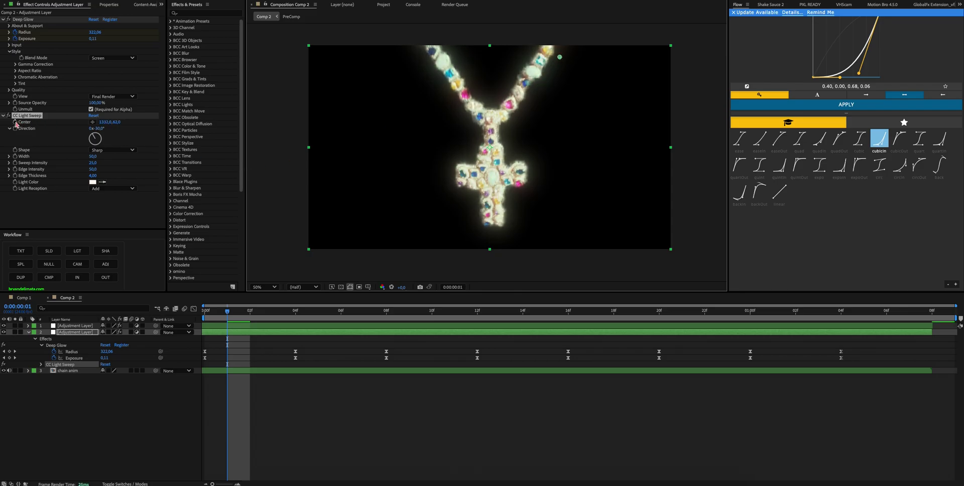
- Keyframe the Light Sweep center at frame 0, and at frame 8 move it across the necklace to about 454, 224
key("Page_Up")
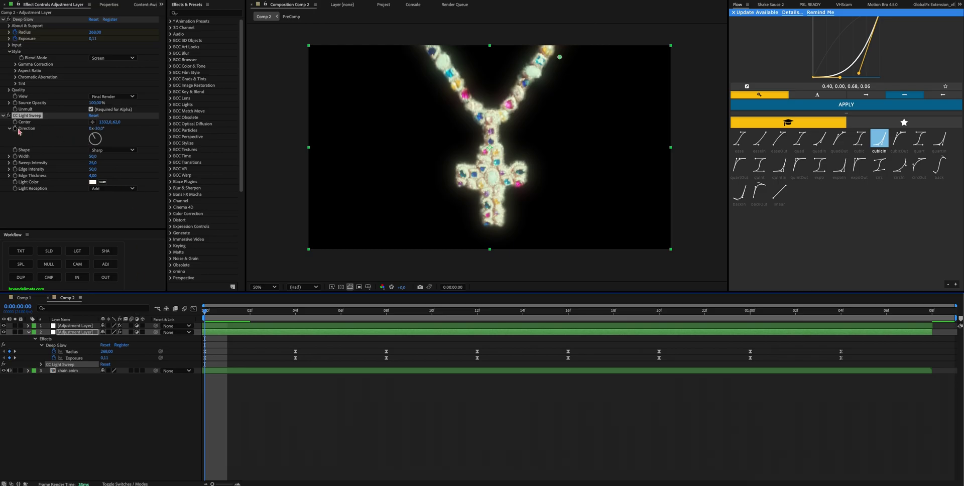
left_click(22, 152)
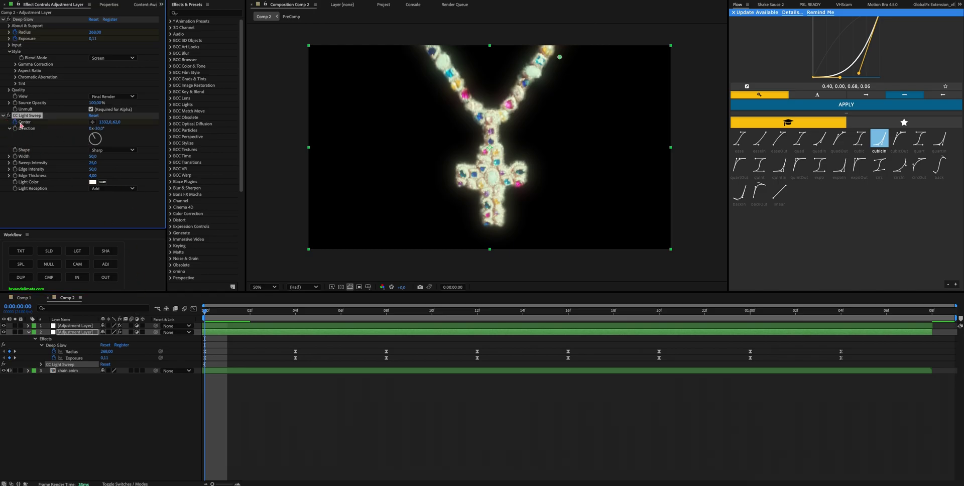
left_click(386, 312)
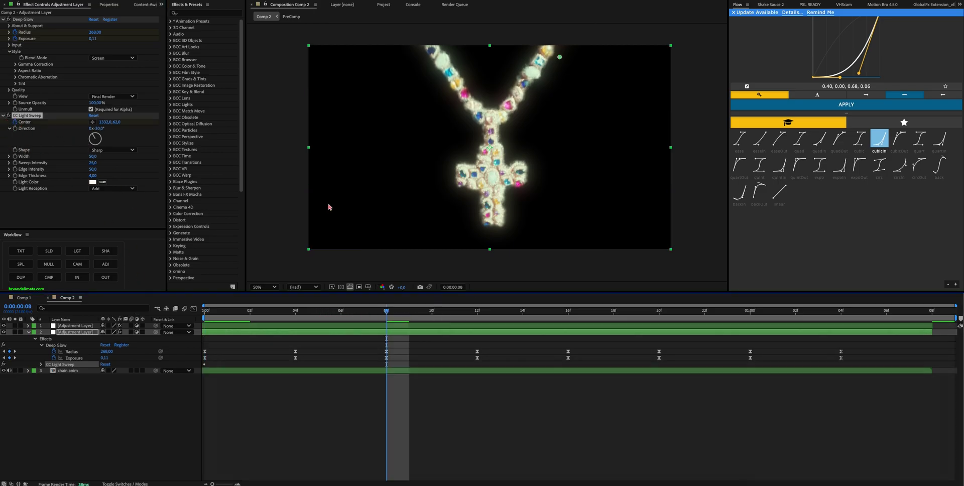
left_click_drag(561, 59, 394, 88)
left_click_drag(370, 312, 313, 326)
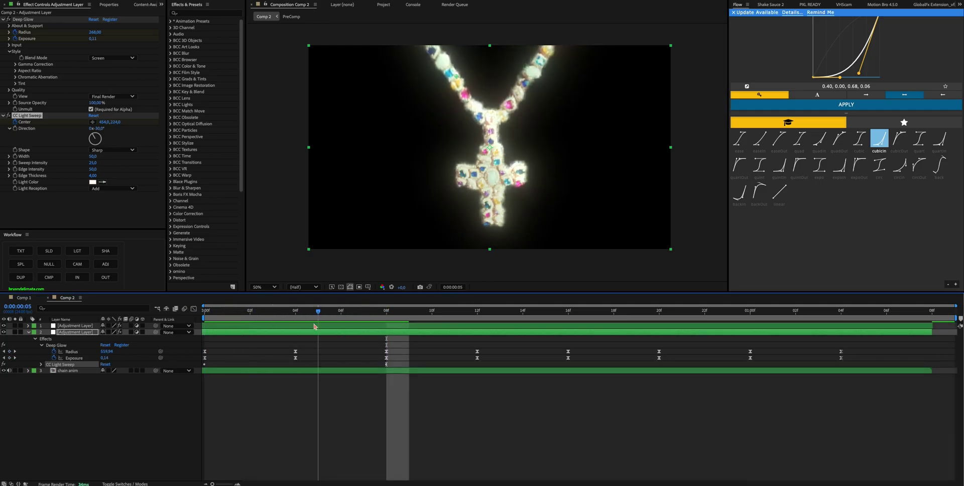
- Keyframe the Light Sweep at frame 6 with width 98, sweep intensity 29, edge intensity 37 and edge thickness 13
key("u")
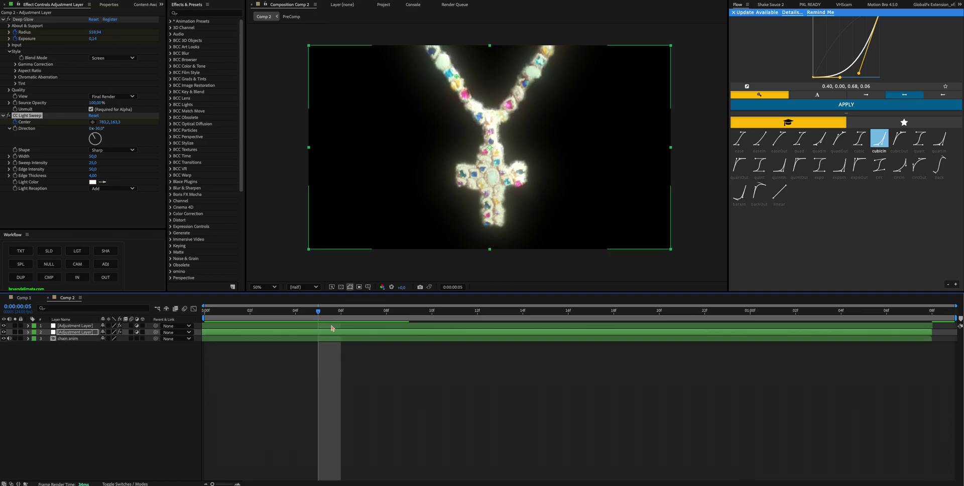
key("u")
left_click(303, 316)
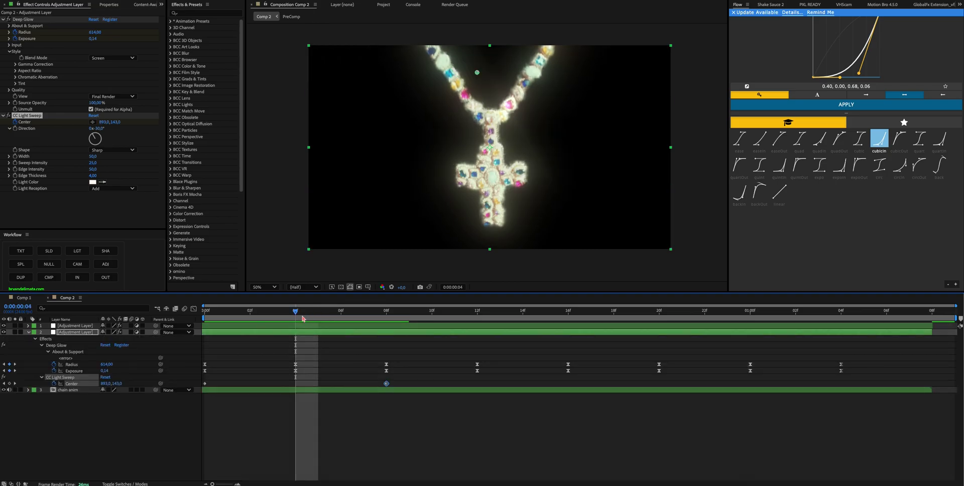
left_click(330, 313)
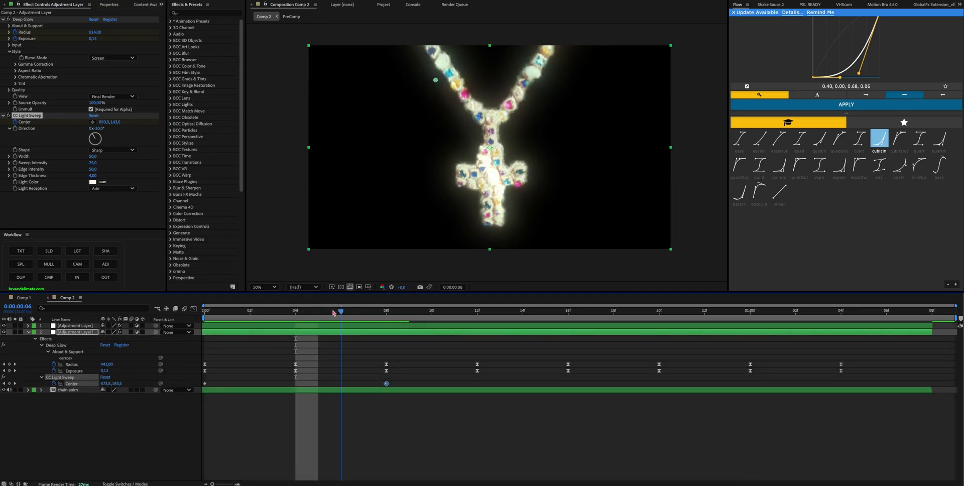
key("Page_Down")
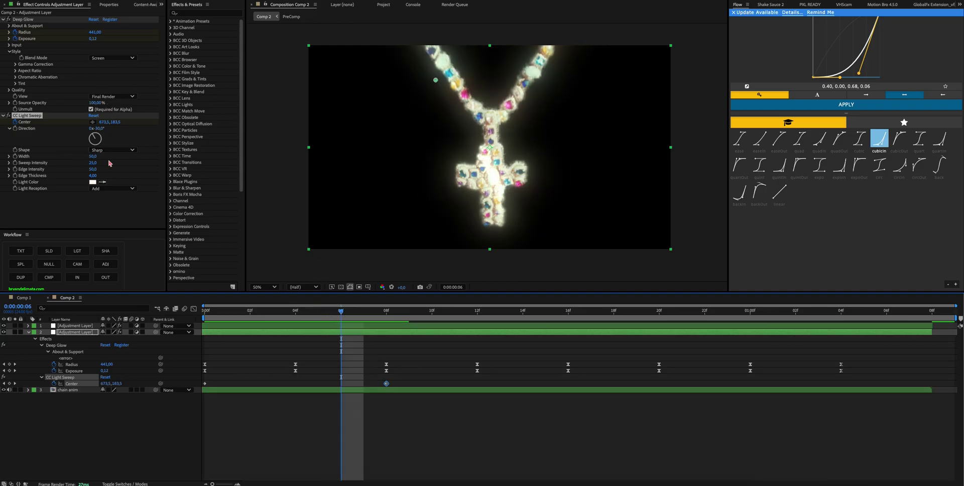
left_click_drag(93, 156, 95, 175)
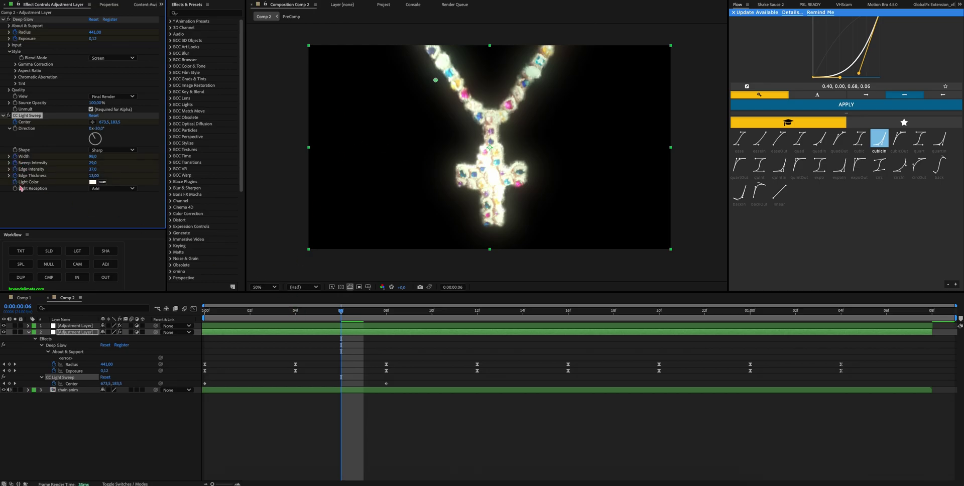
key("u")
key("u")
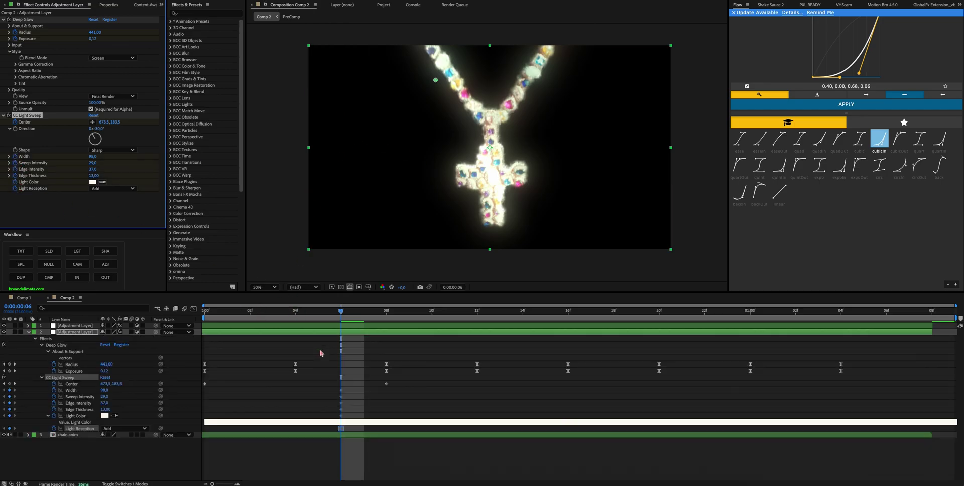
- Reset CC Light Sweep to its defaults at frame 0, move its center to about 1380, 70, and preview the sweep
left_click_drag(339, 317, 139, 325)
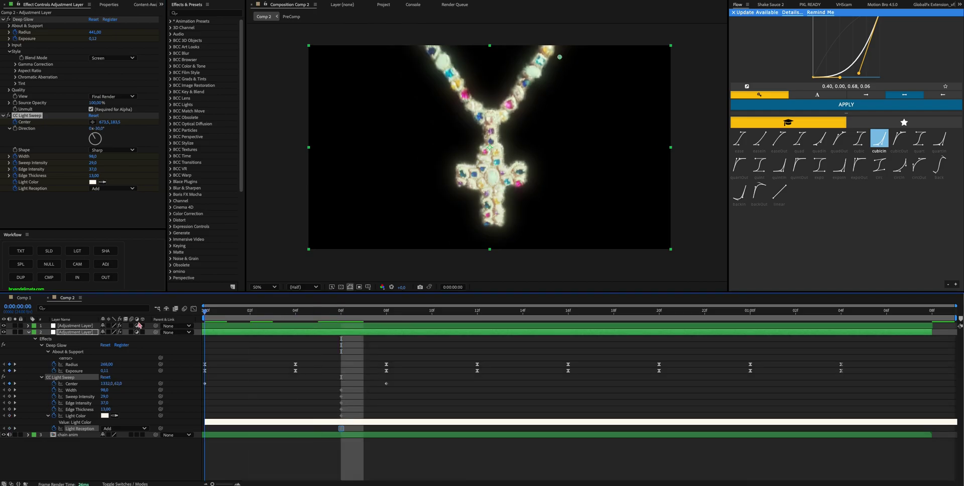
left_click(93, 116)
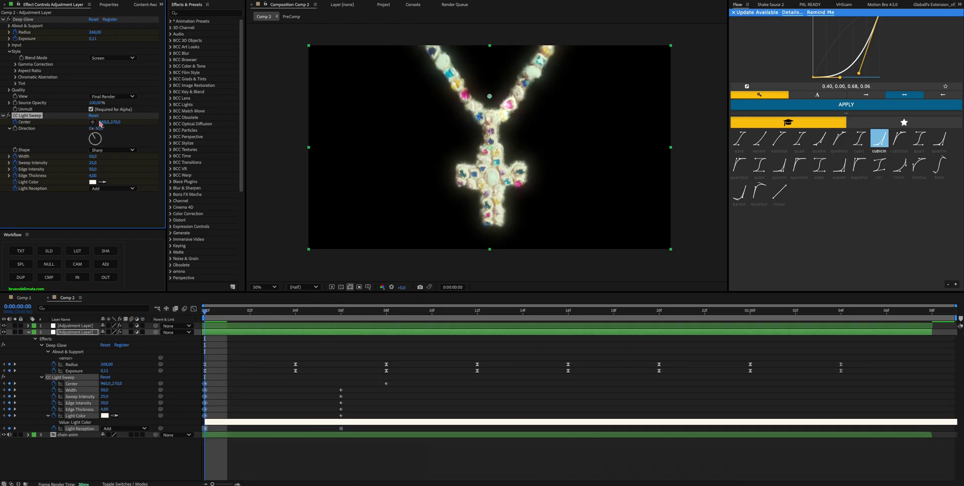
left_click_drag(491, 99, 568, 60)
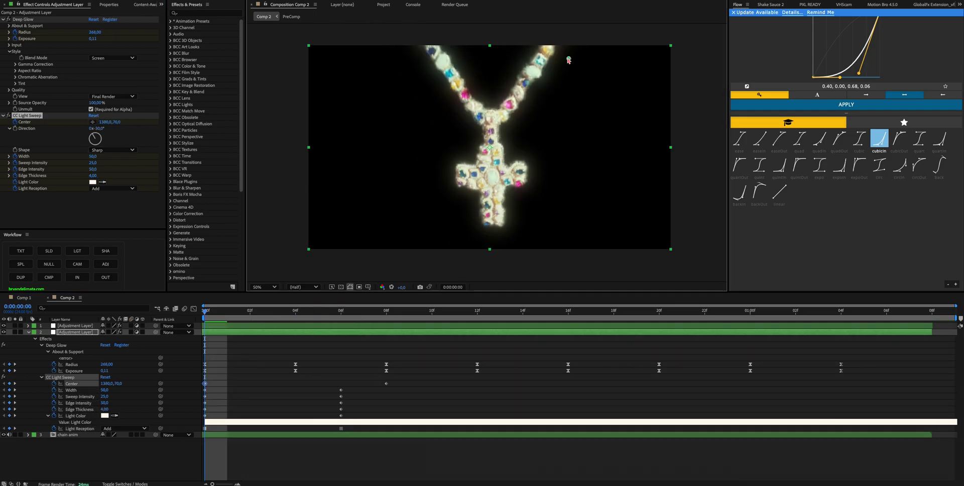
key("space")
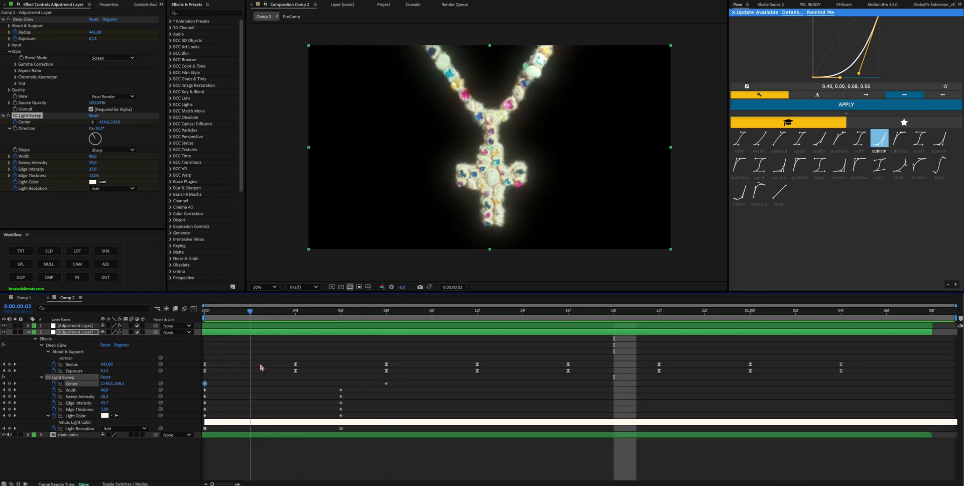
- Move the second Light Sweep center keyframe to frame 16 and preview the slower sweep
left_click_drag(387, 385, 568, 384)
left_click_drag(388, 310, 318, 310)
left_click_drag(323, 340, 234, 375)
key("space")
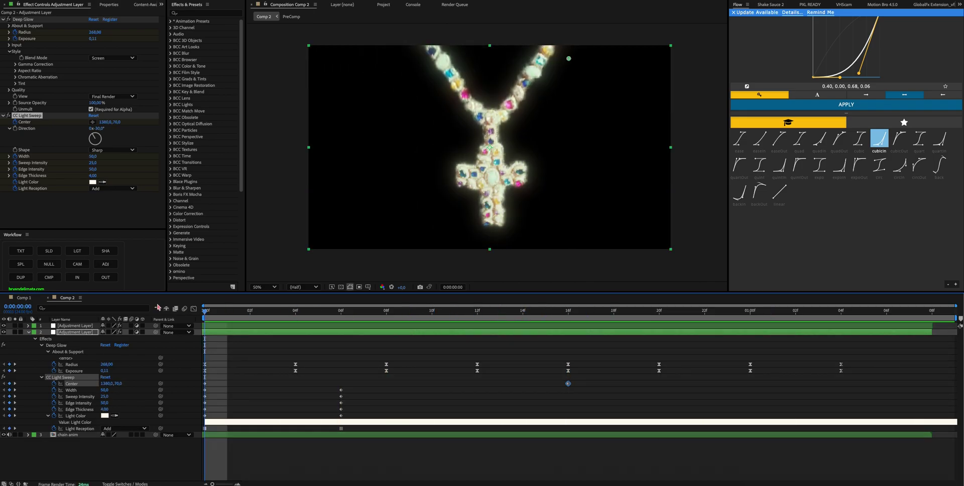
- Apply CC Light Rays to the adjustment layer and place its center just above the cross, at about 964, 426
key("ctrl+space")
type("CC")
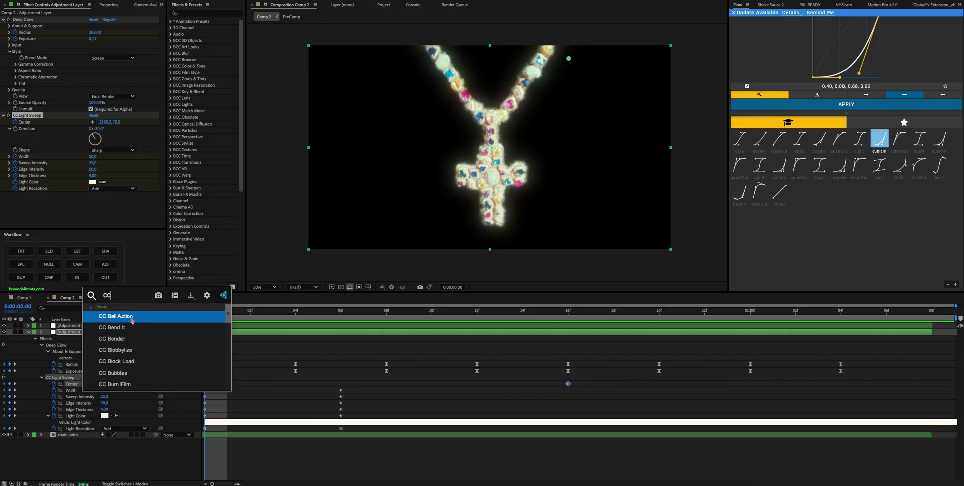
type(" ligh")
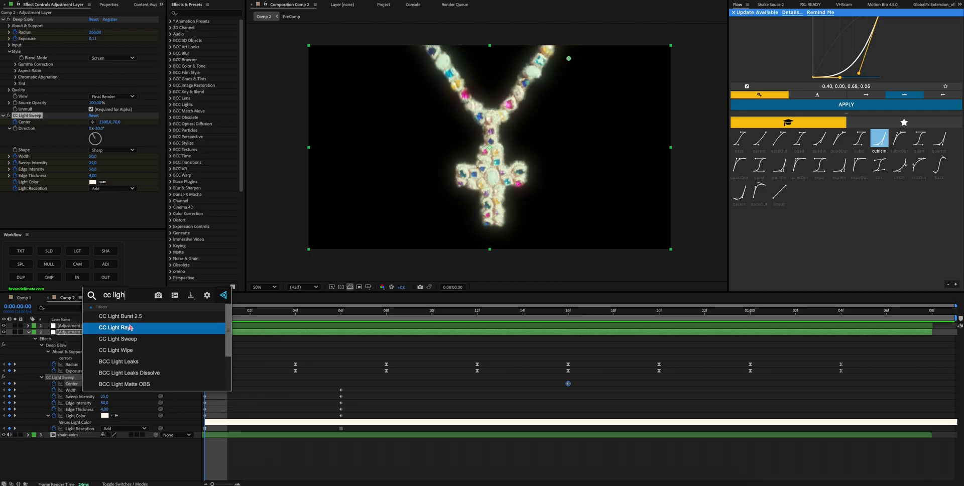
left_click(130, 327)
left_click_drag(494, 122, 490, 127)
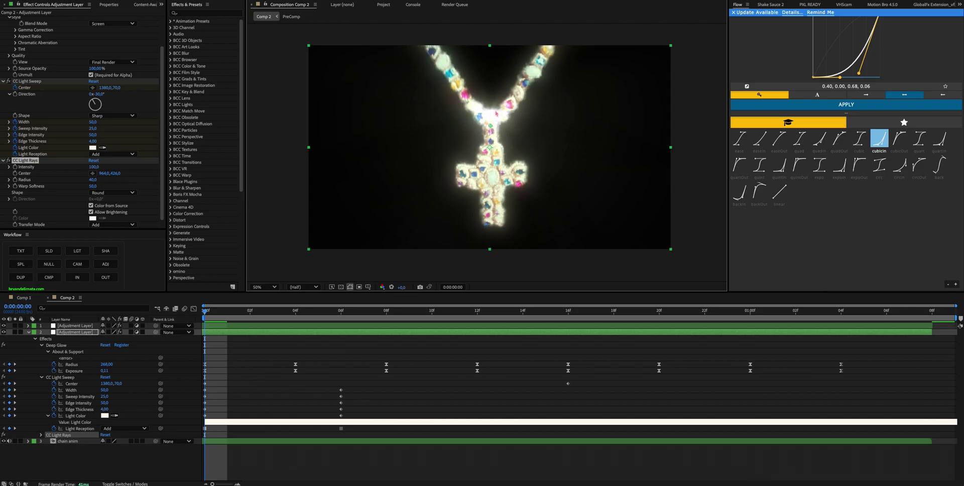
- Keyframe the Light Rays intensity, center, radius and warp softness at frame 0, and at 1:02 move the center below the cross
left_click(15, 168)
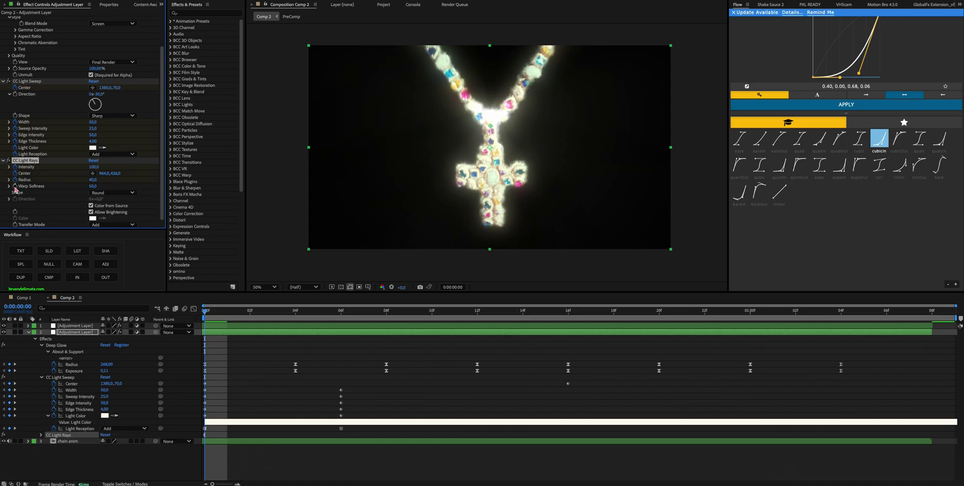
left_click_drag(327, 316, 802, 321)
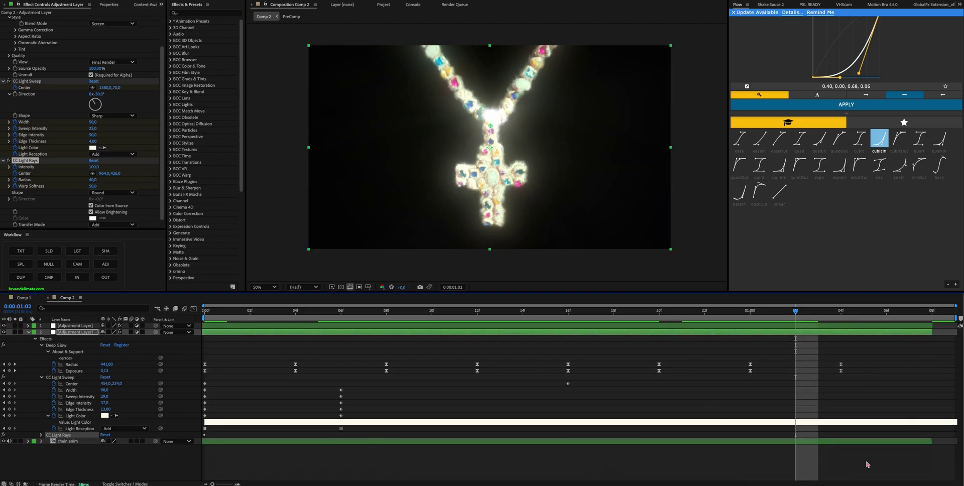
left_click_drag(490, 127, 496, 248)
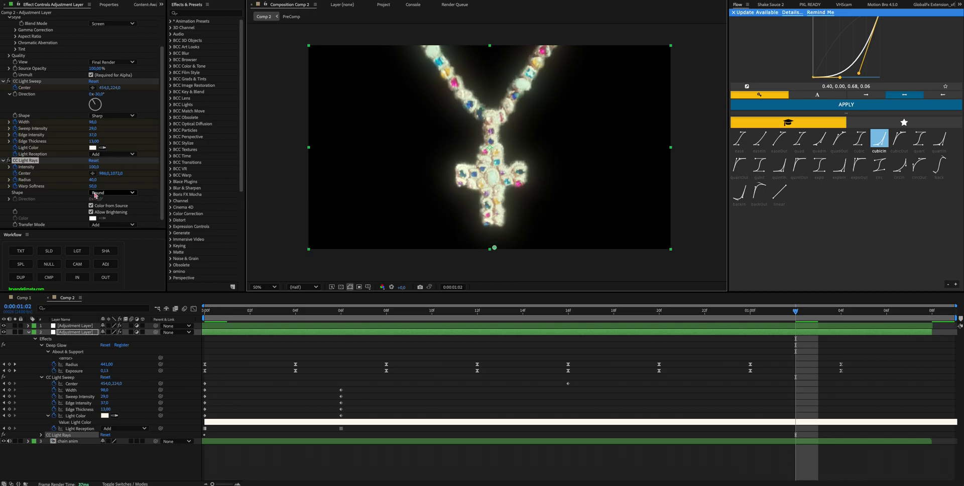
- Set the Light Rays radius to 61 and increase the warp softness at 1:02, reveal the keyframes, and preview from the start
left_click_drag(93, 186, 121, 186)
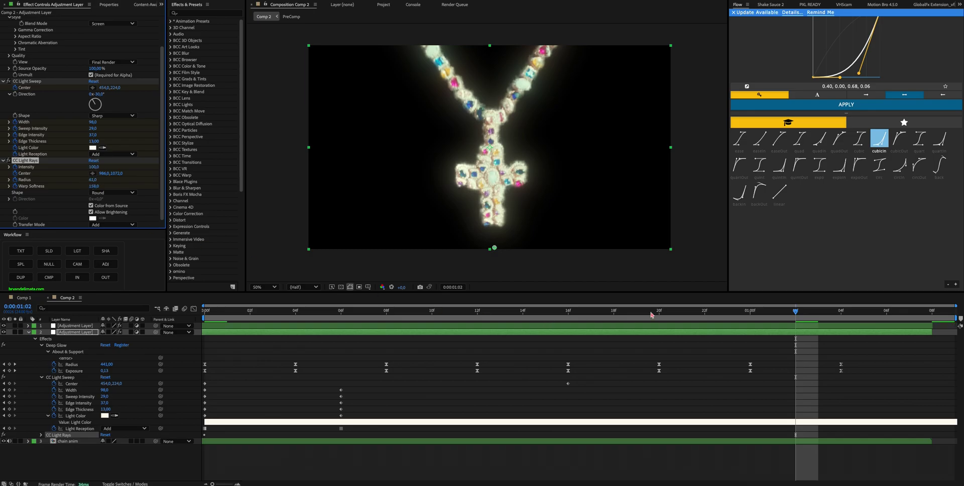
key("u")
key("u")
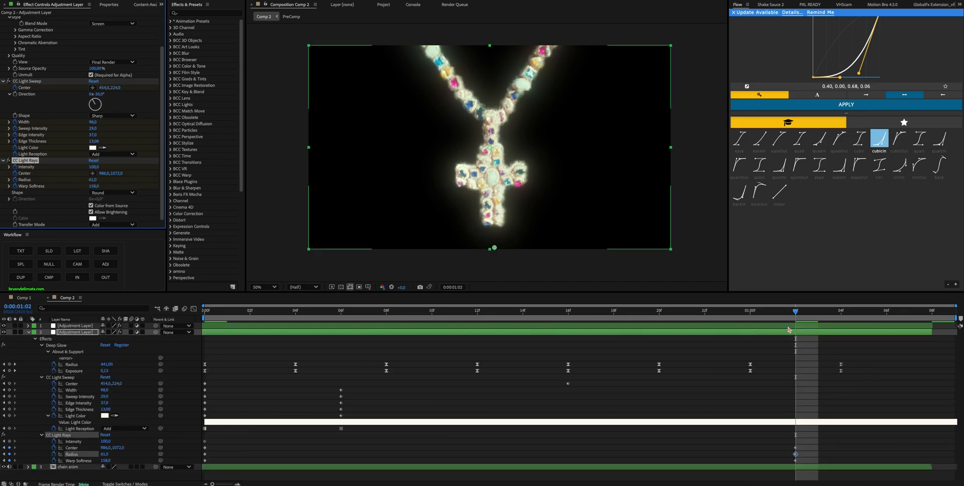
left_click_drag(775, 312, 205, 287)
key("space")
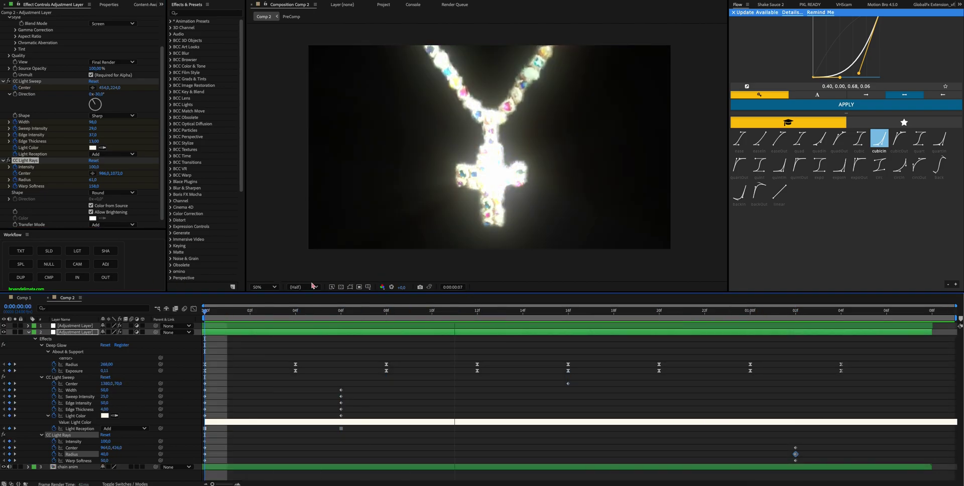